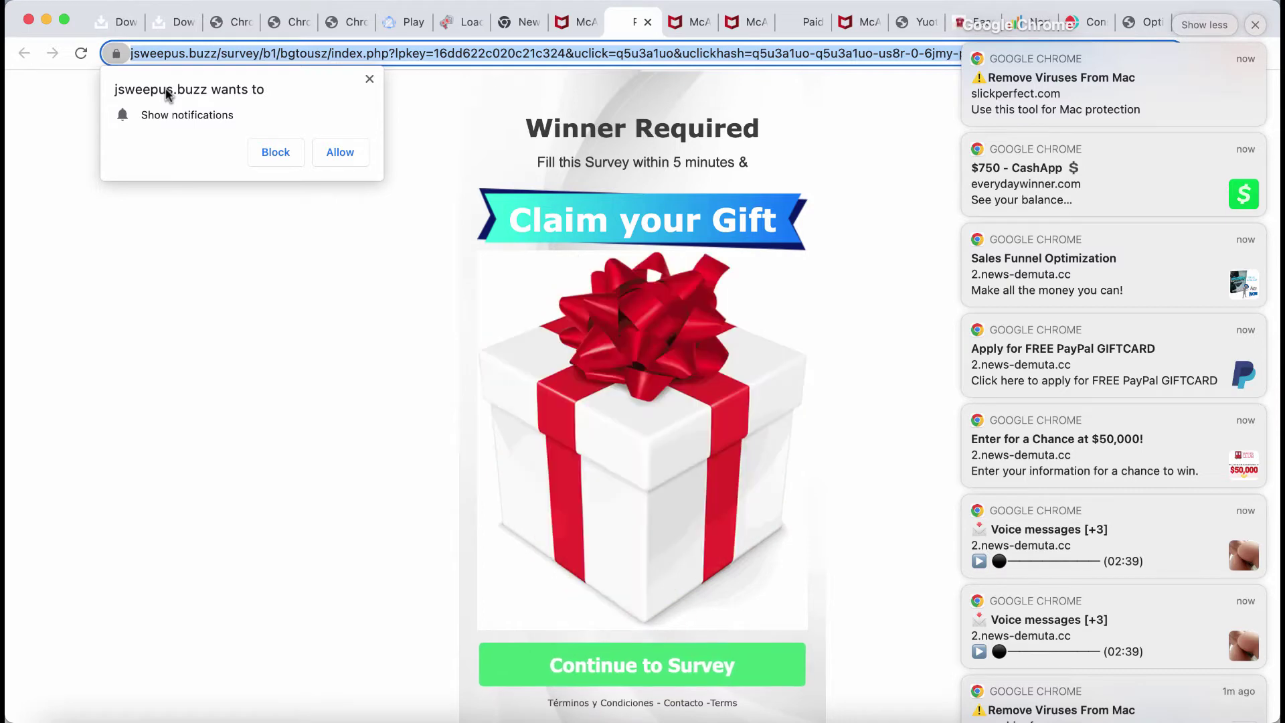
# Allow notifications for jsweepus.buzz, open one spam notification, then clear them all in Notification Center
pyautogui.click(348, 160)
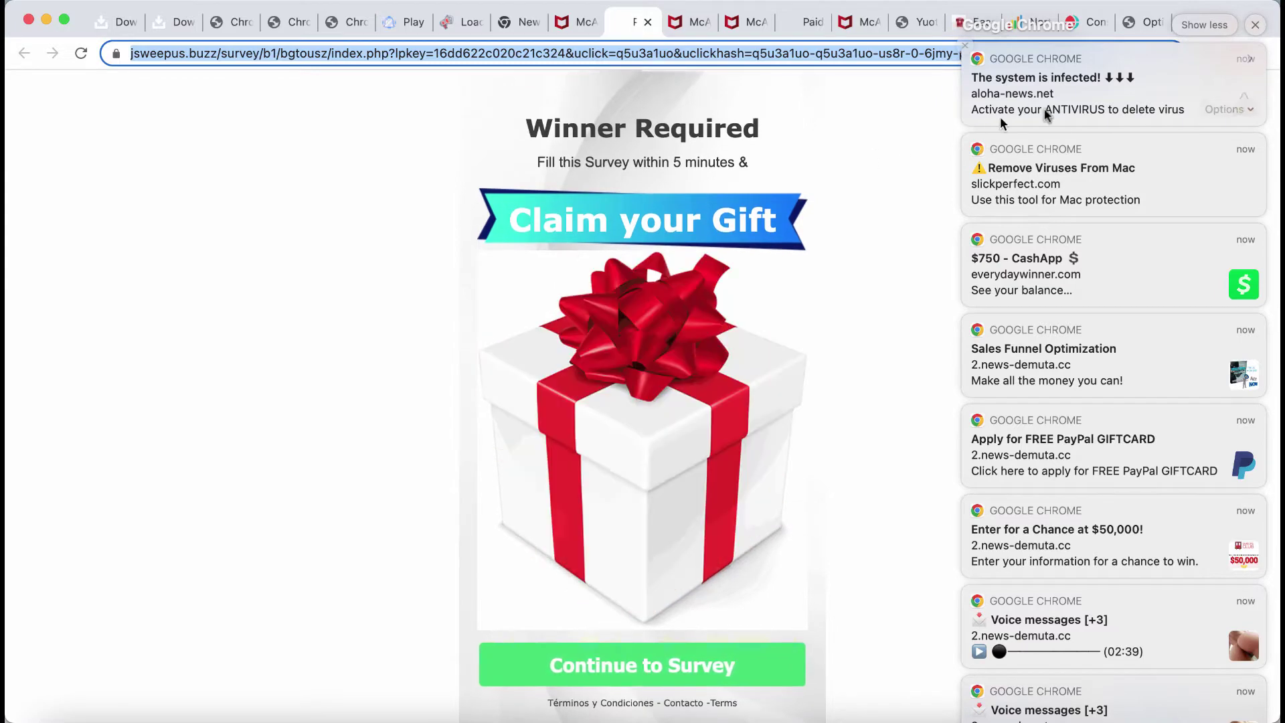
pyautogui.click(1093, 104)
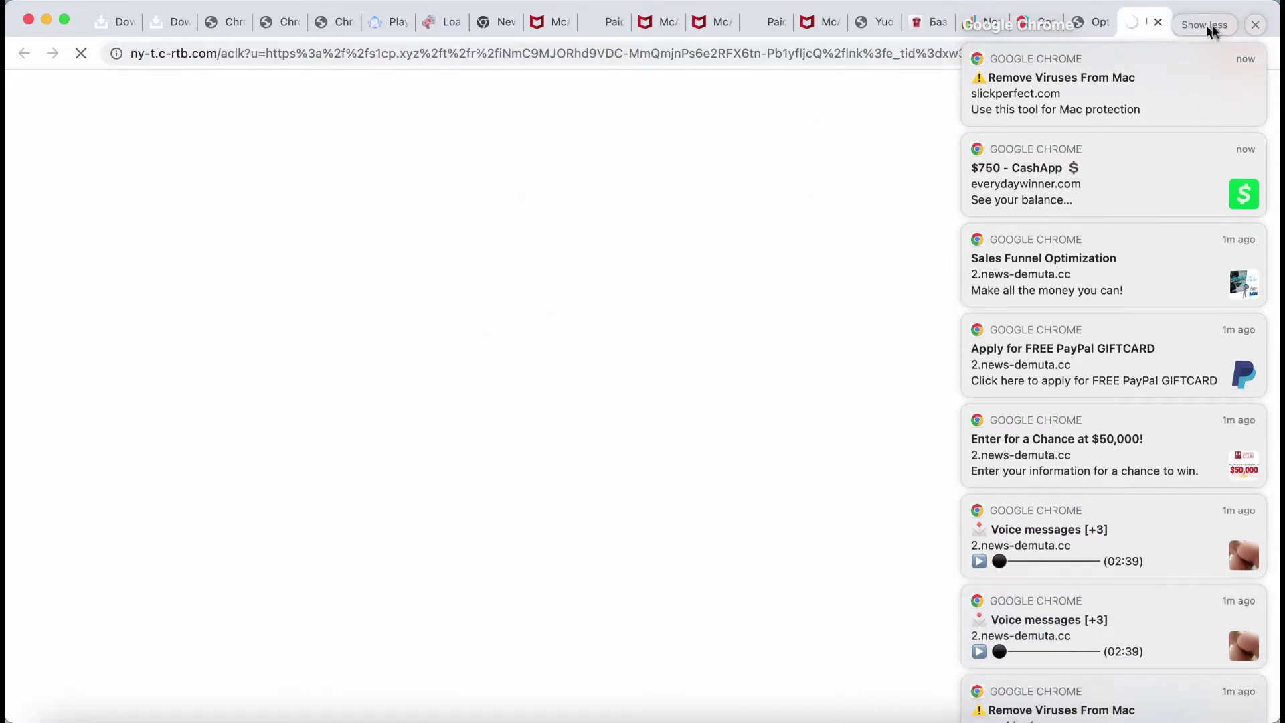
pyautogui.click(1248, 30)
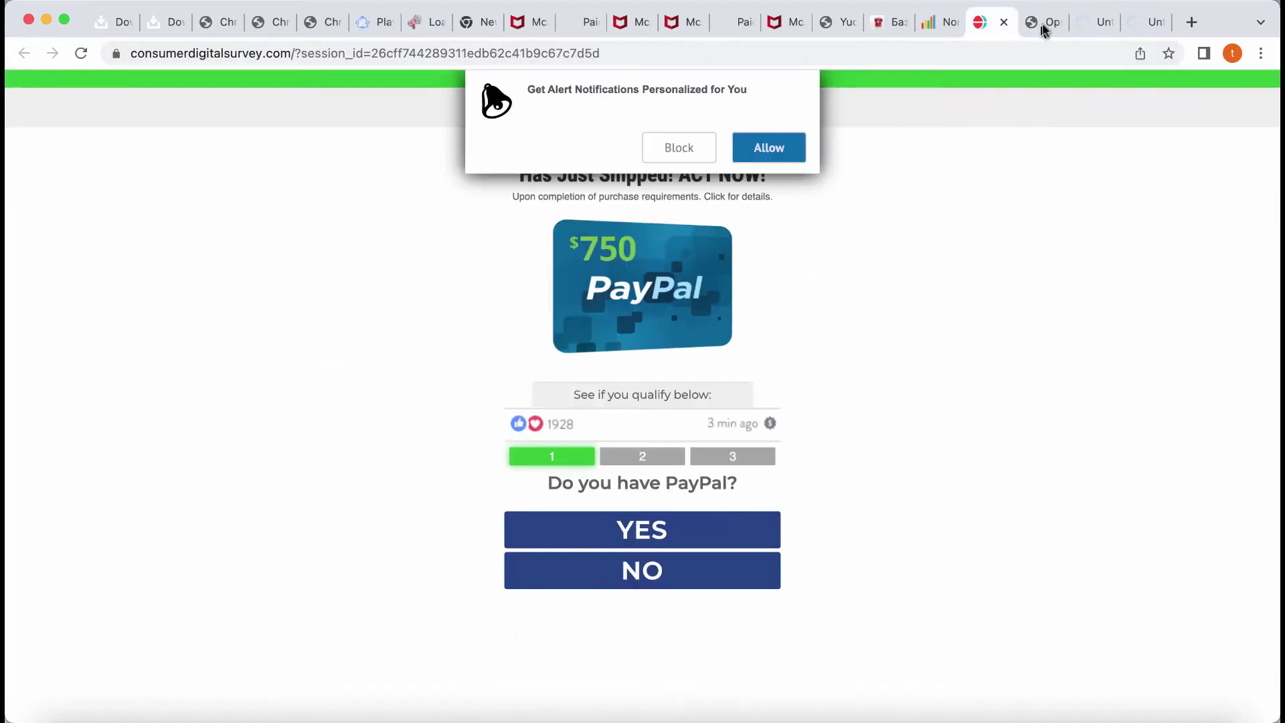
# Switch tabs and go through Settings > Privacy and security to Site settings permissions
pyautogui.click(1042, 28)
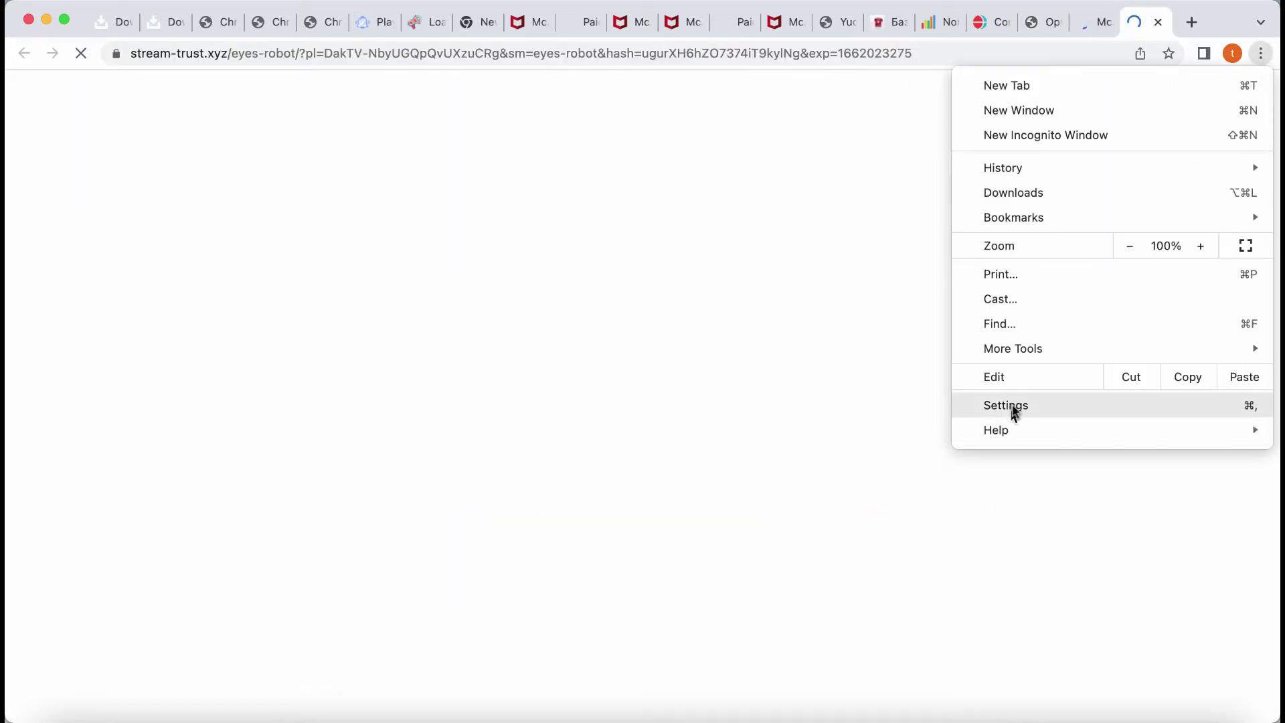
pyautogui.click(1012, 405)
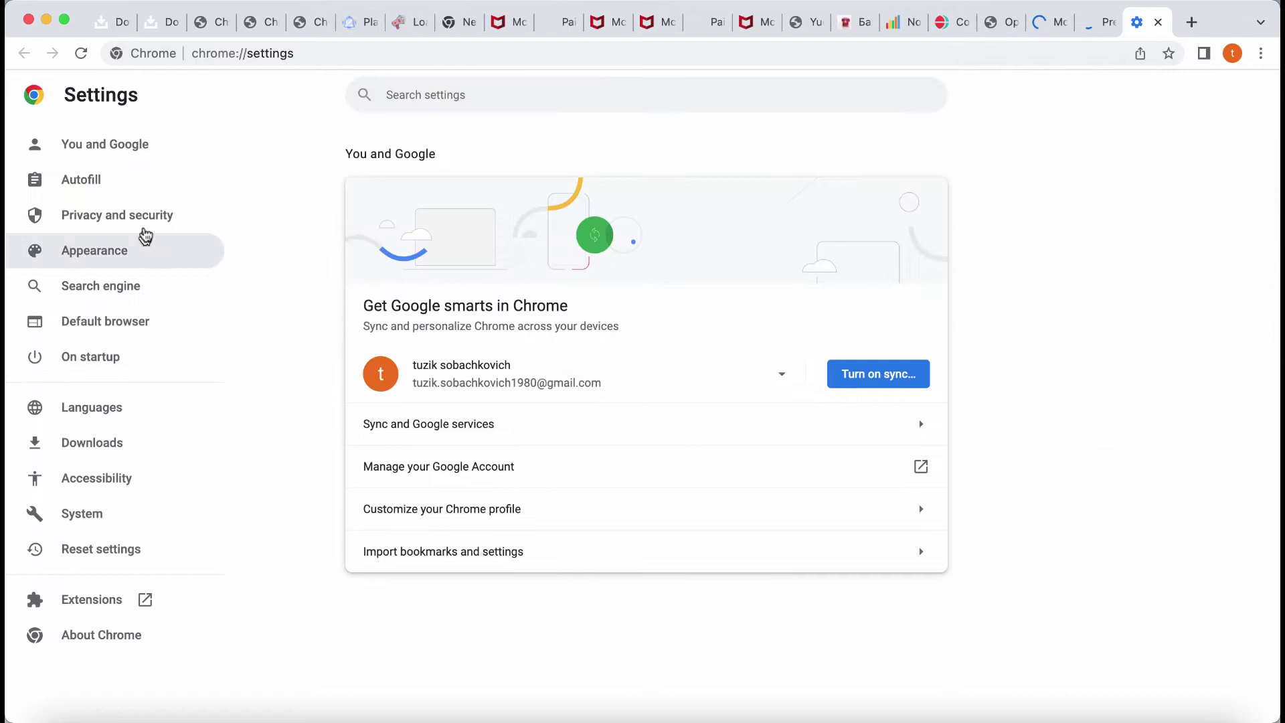
pyautogui.click(142, 225)
pyautogui.scroll(-2, 515, 622)
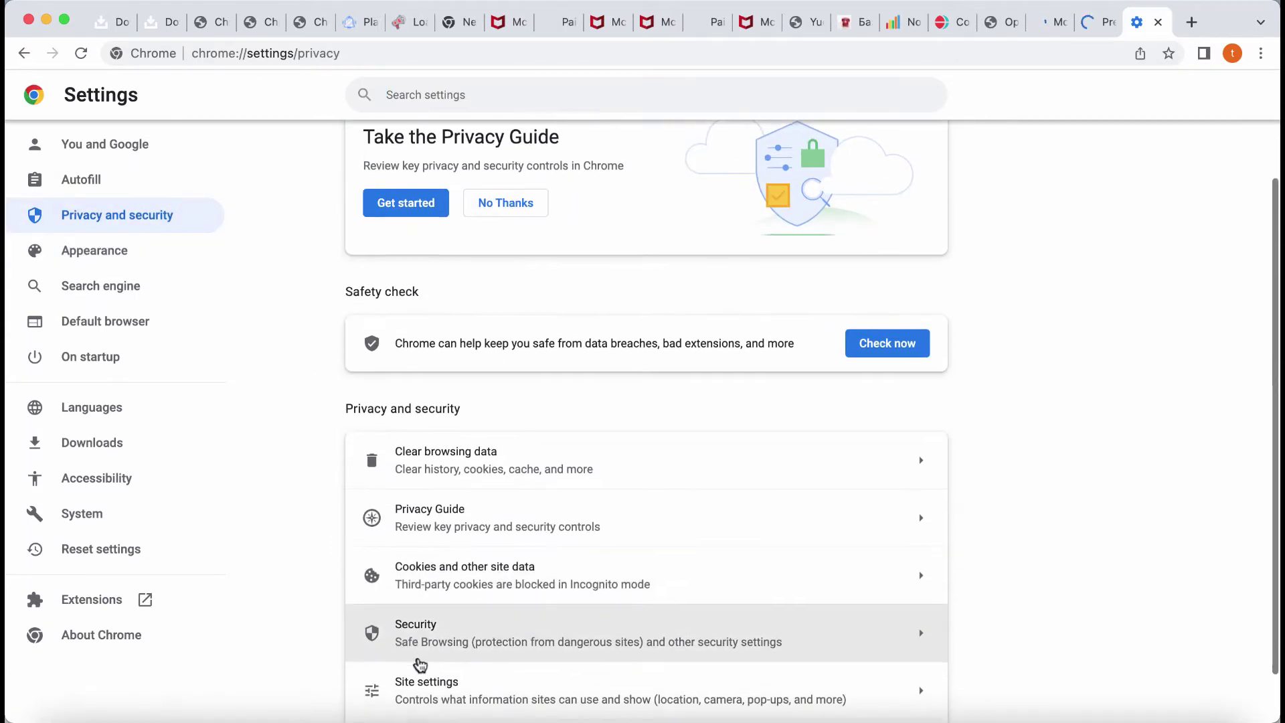
pyautogui.click(439, 677)
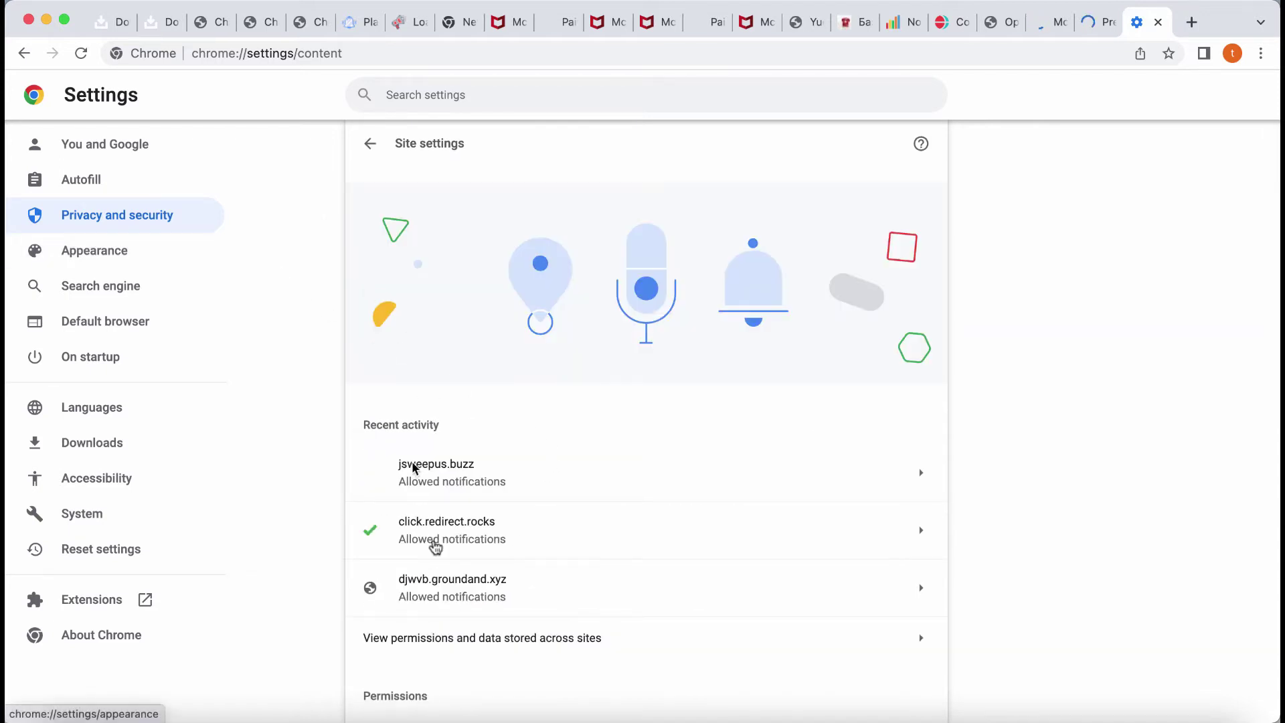
pyautogui.scroll(-5, 495, 569)
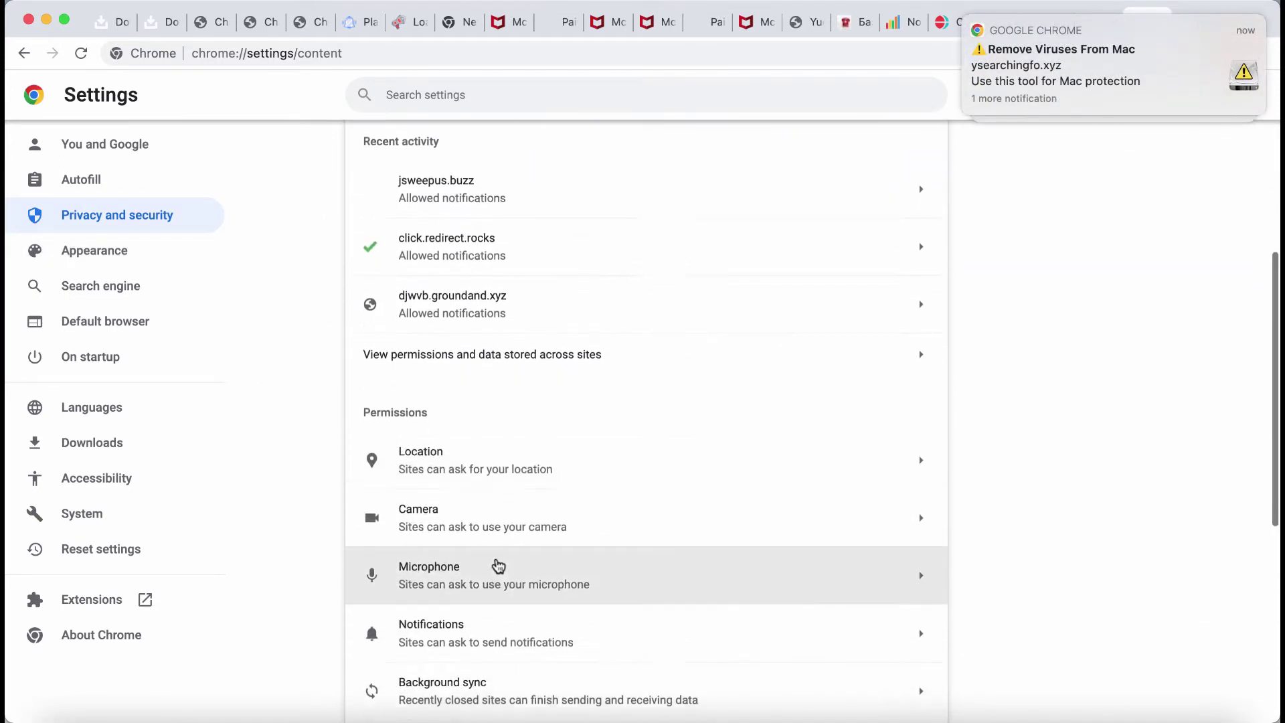
pyautogui.scroll(-2, 498, 566)
# Open the Notifications permission list and remove jsweepus.buzz from the allowed sites
pyautogui.click(473, 511)
pyautogui.scroll(-1, 634, 496)
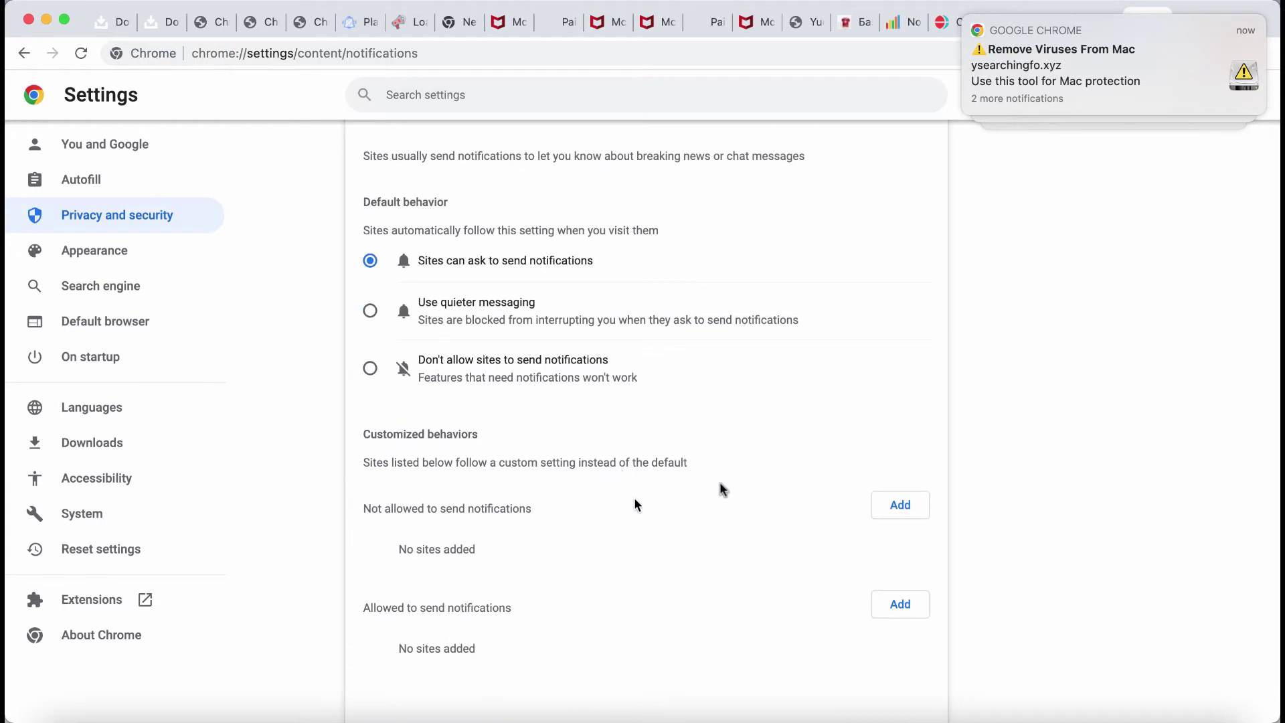
pyautogui.scroll(1, 723, 490)
pyautogui.scroll(-3, 830, 452)
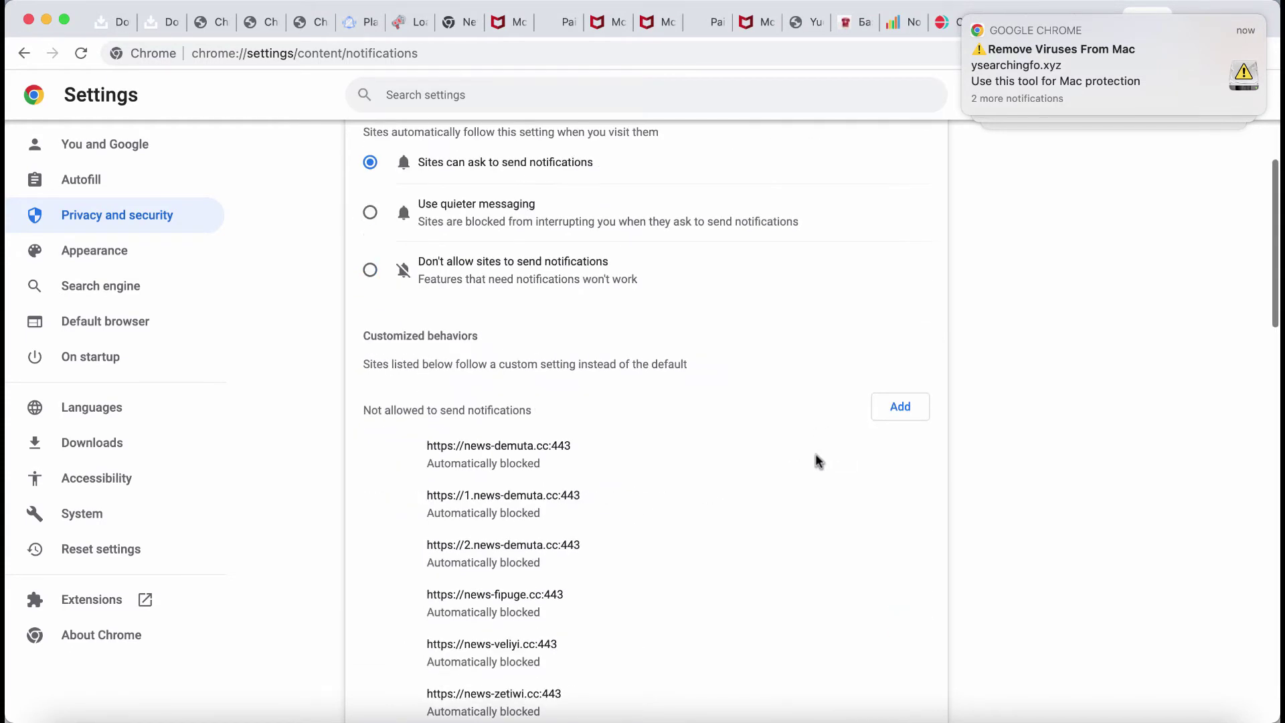
pyautogui.scroll(-2, 964, 499)
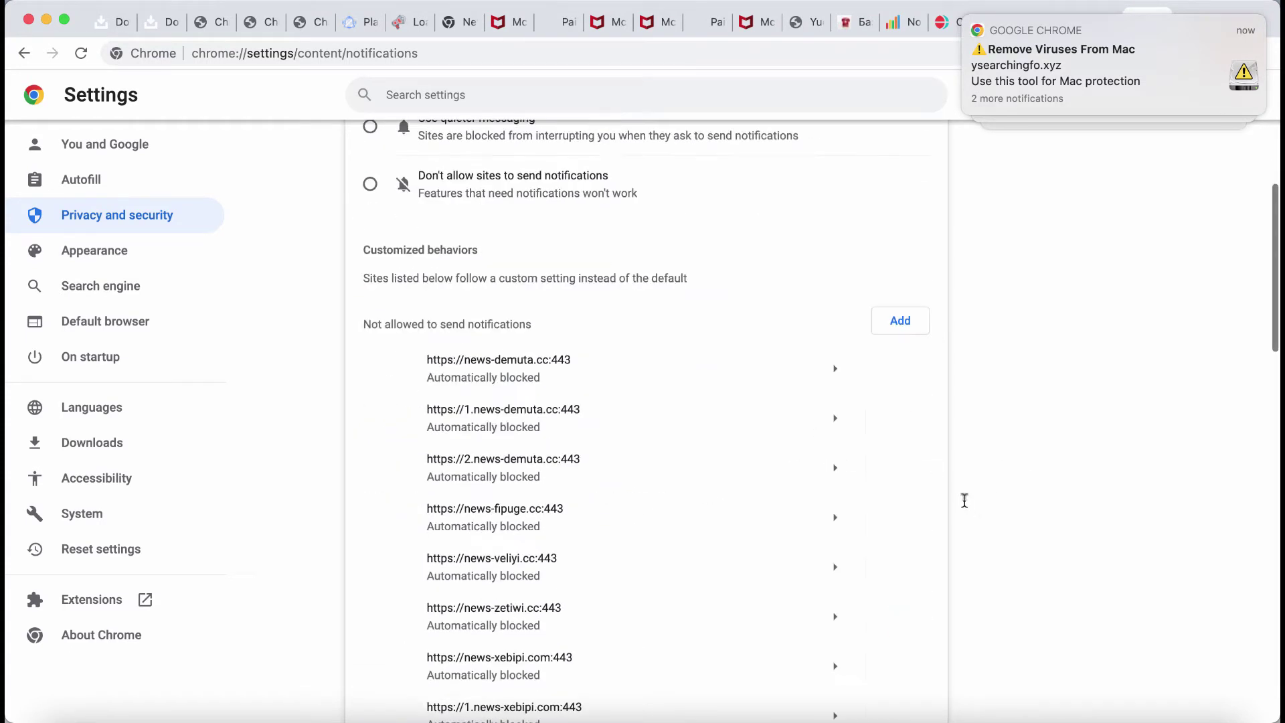
pyautogui.scroll(-5, 796, 475)
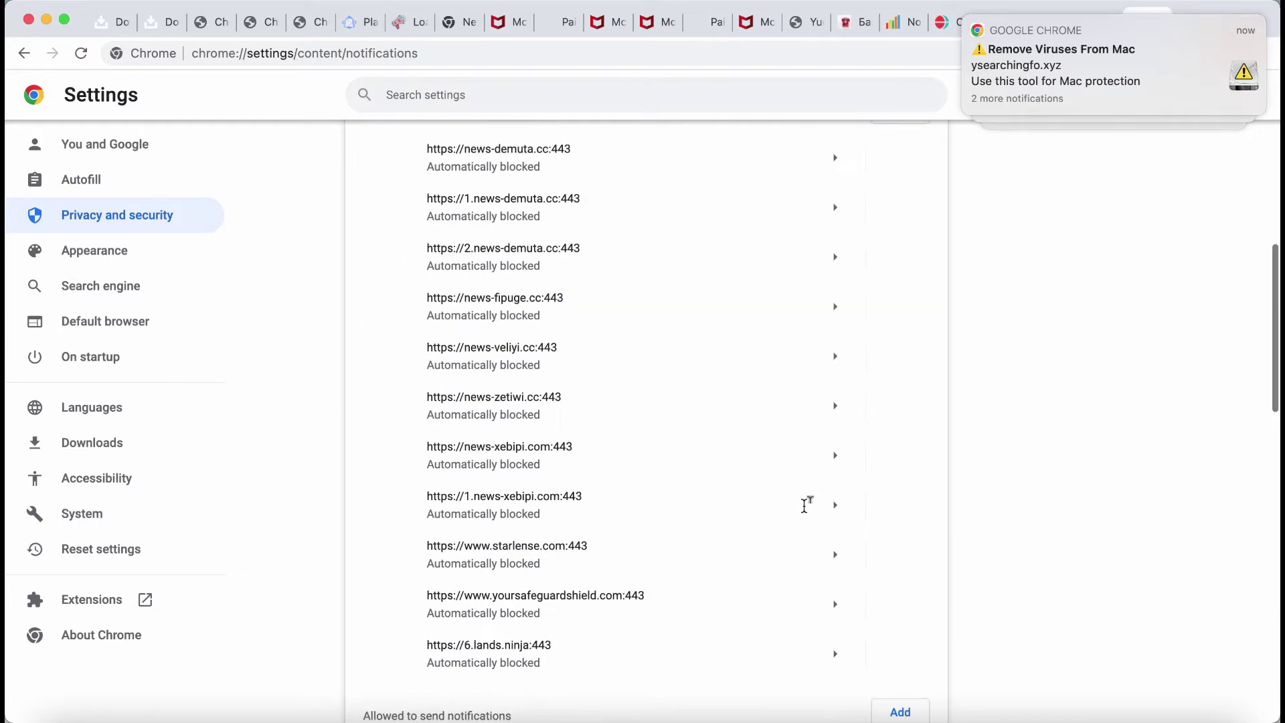
pyautogui.scroll(-9, 864, 502)
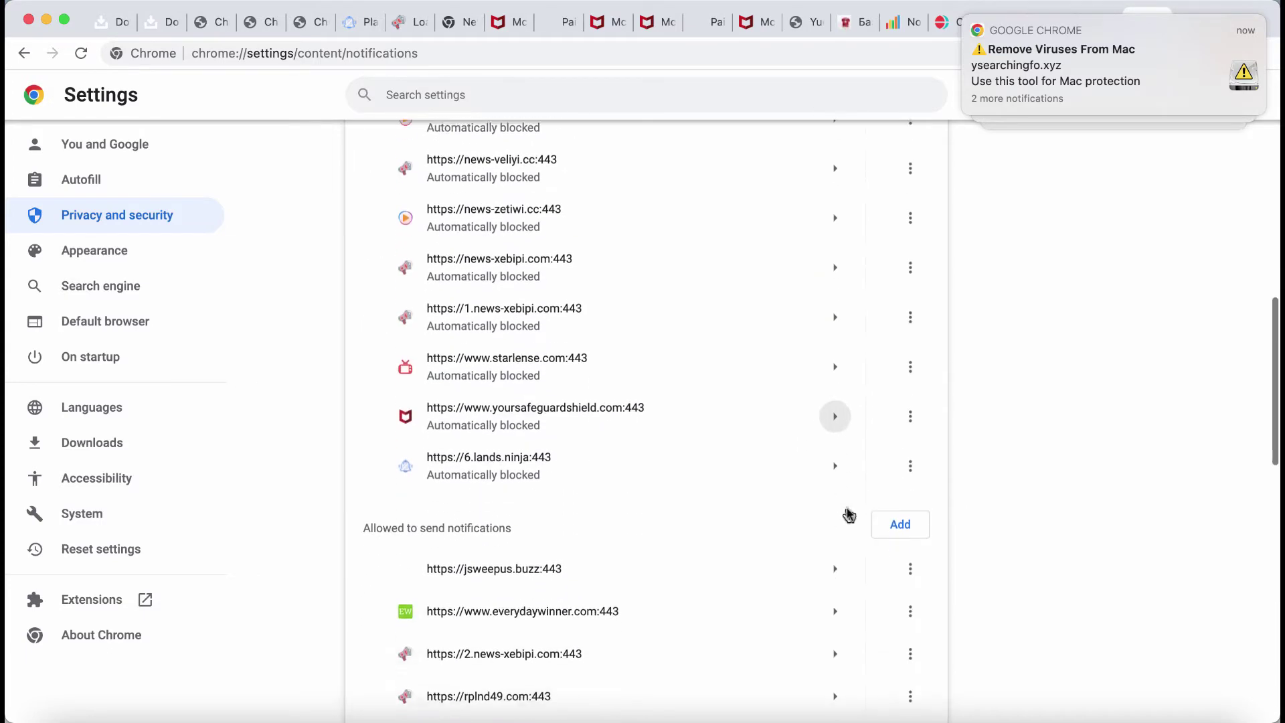
pyautogui.click(912, 375)
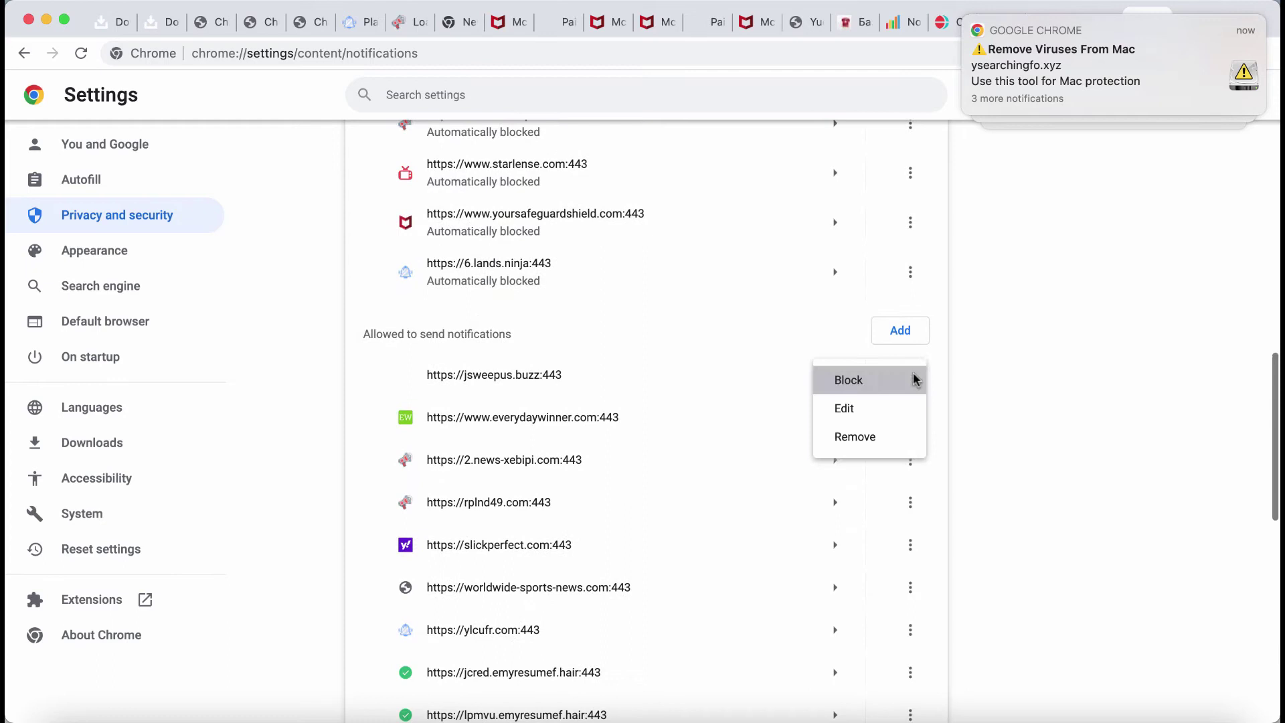
pyautogui.click(891, 437)
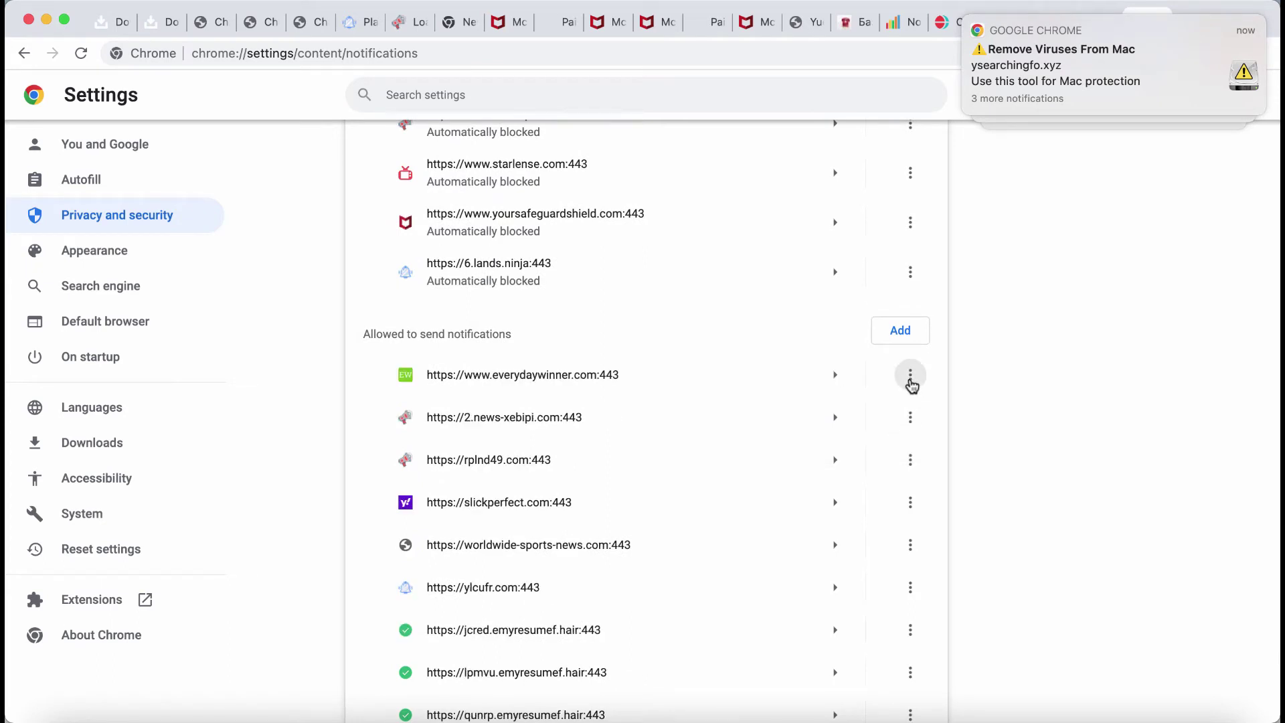
# Remove everydaywinner.com, worldwide-sports-news.com and lpmvu.emyresumef.hair from allowed notification sites
pyautogui.click(907, 375)
pyautogui.click(870, 439)
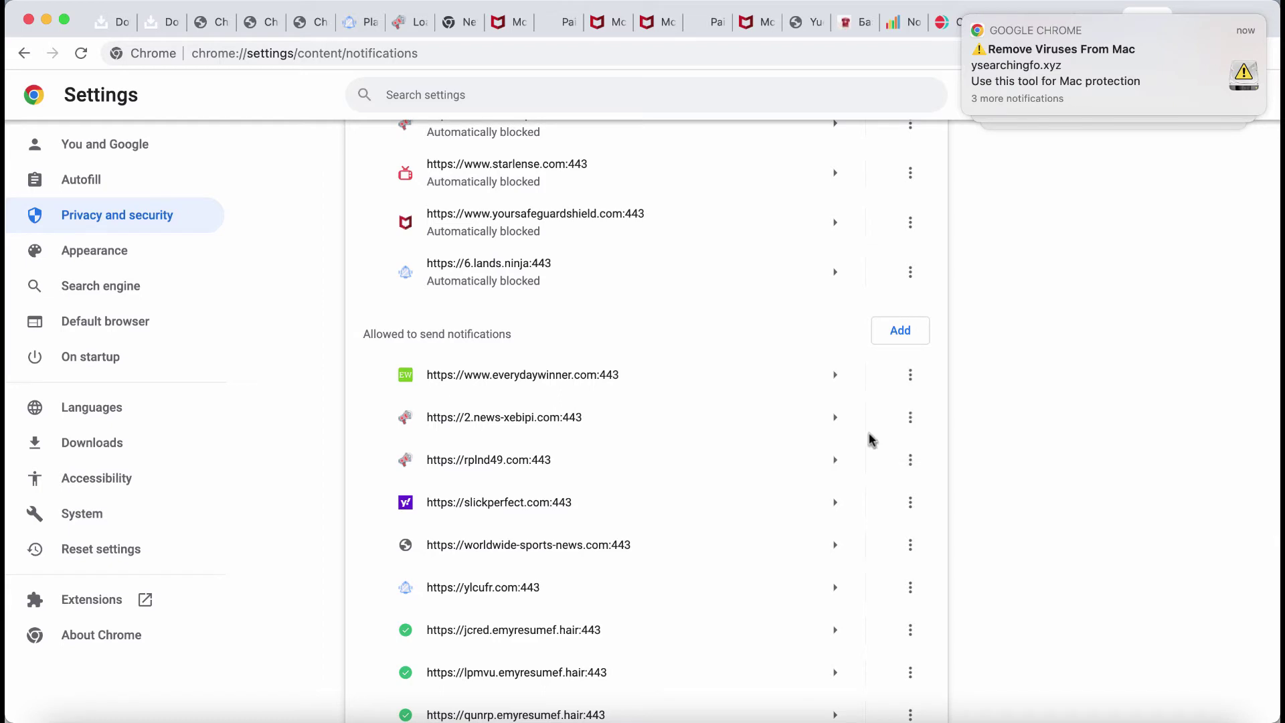
pyautogui.click(909, 504)
pyautogui.click(869, 570)
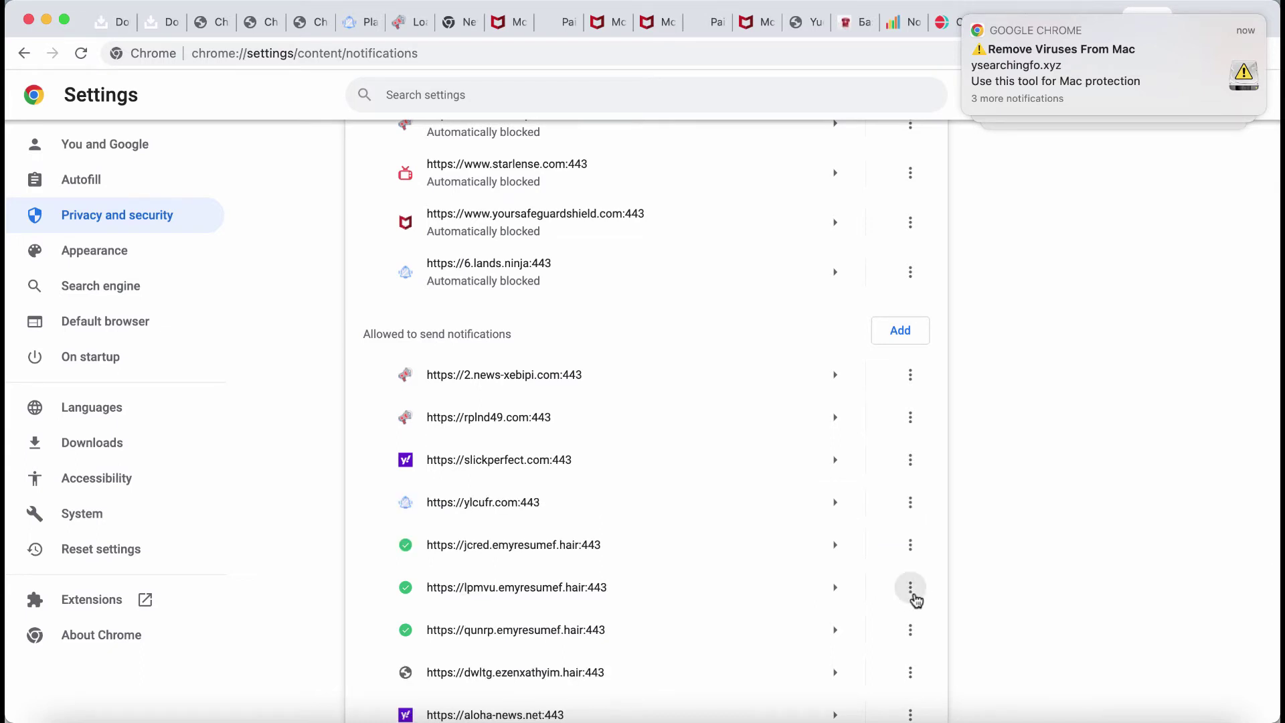
pyautogui.click(911, 588)
pyautogui.click(880, 650)
# Remove lpmvu.emyresumef.hair, qunrp.emyresumef.hair and click.redirect.rocks from allowed notification sites
pyautogui.click(910, 591)
pyautogui.click(874, 648)
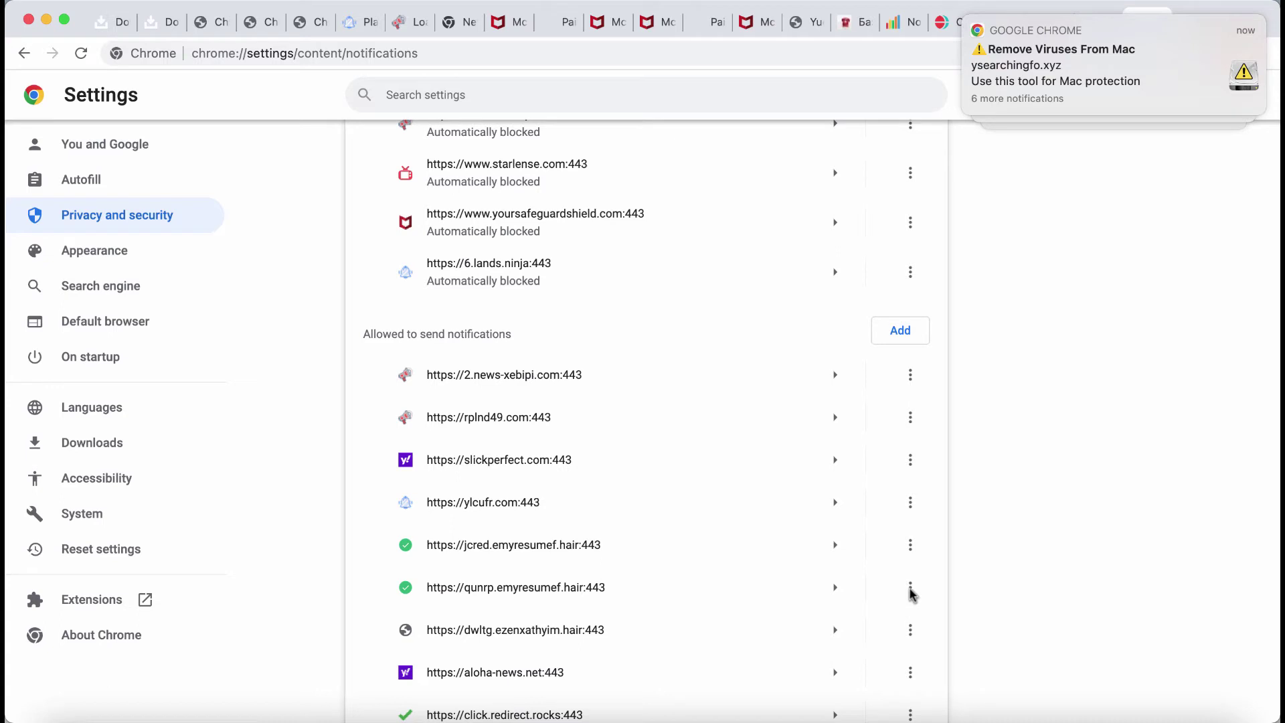
pyautogui.click(911, 592)
pyautogui.click(901, 657)
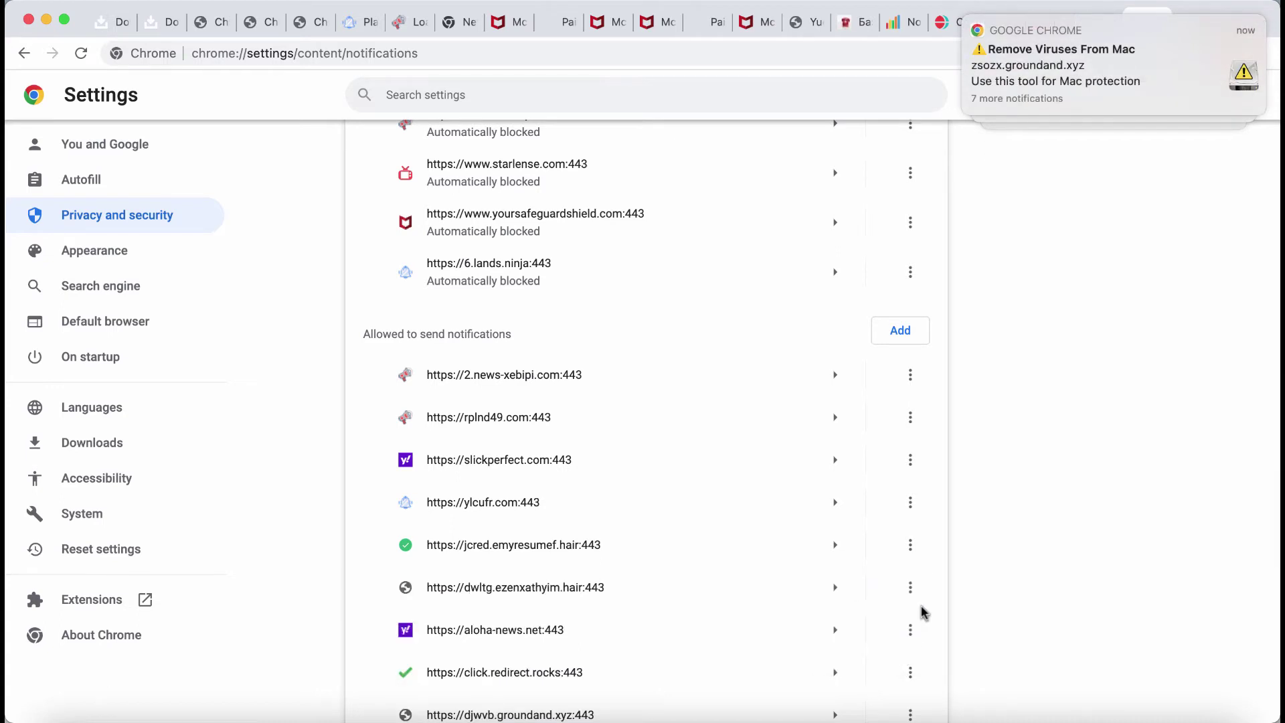
pyautogui.scroll(-2, 901, 636)
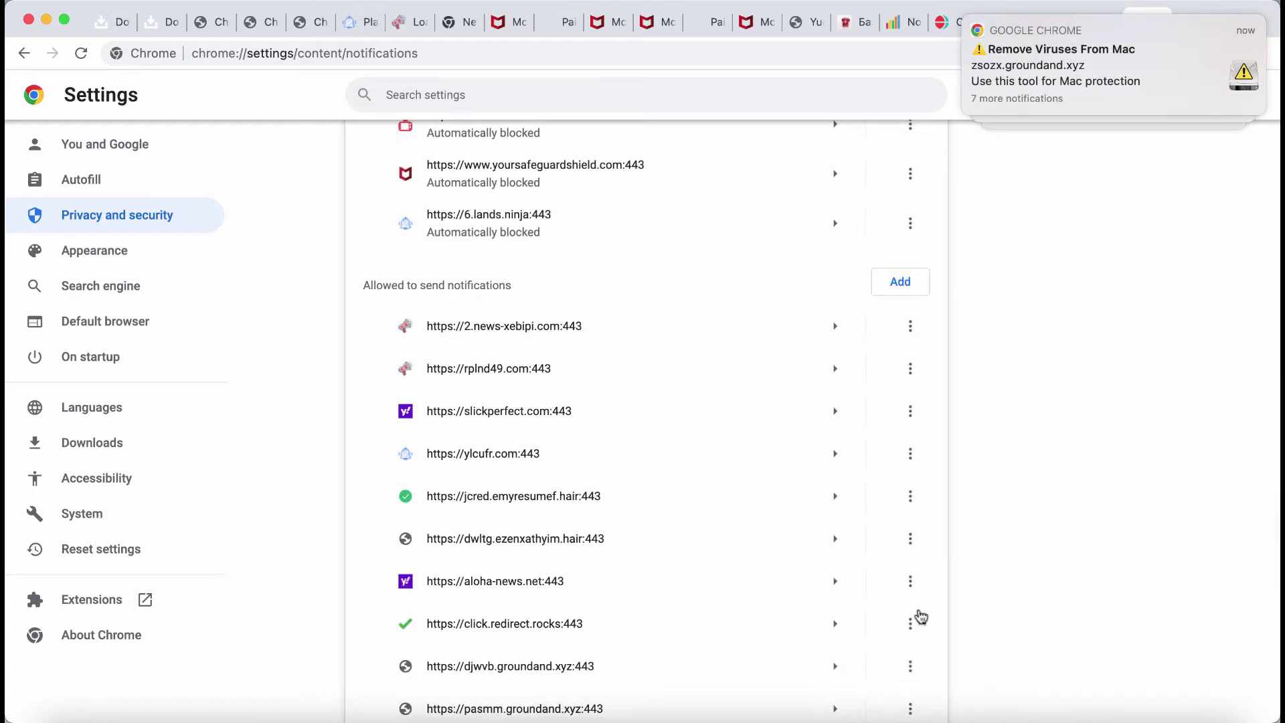
pyautogui.click(910, 581)
pyautogui.click(870, 646)
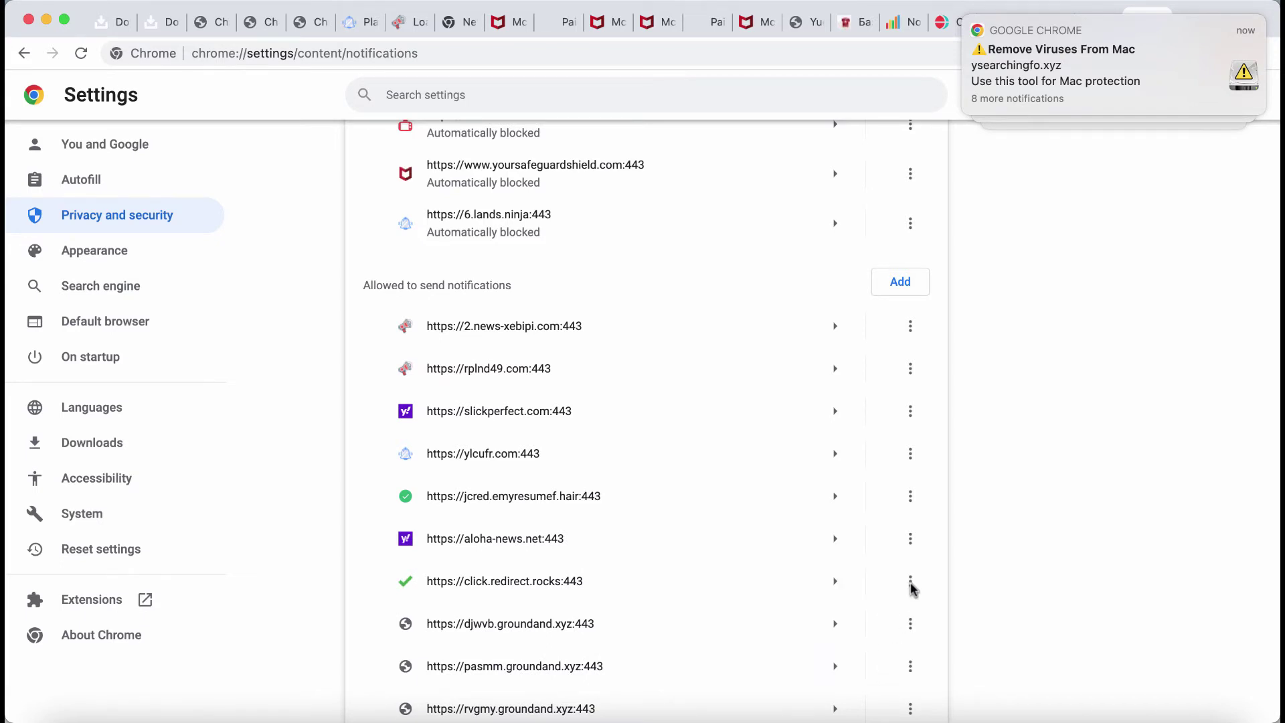
# Remove the djwvb.groundand.xyz and pasmm.groundand.xyz entries from allowed notification sites
pyautogui.click(911, 581)
pyautogui.click(889, 643)
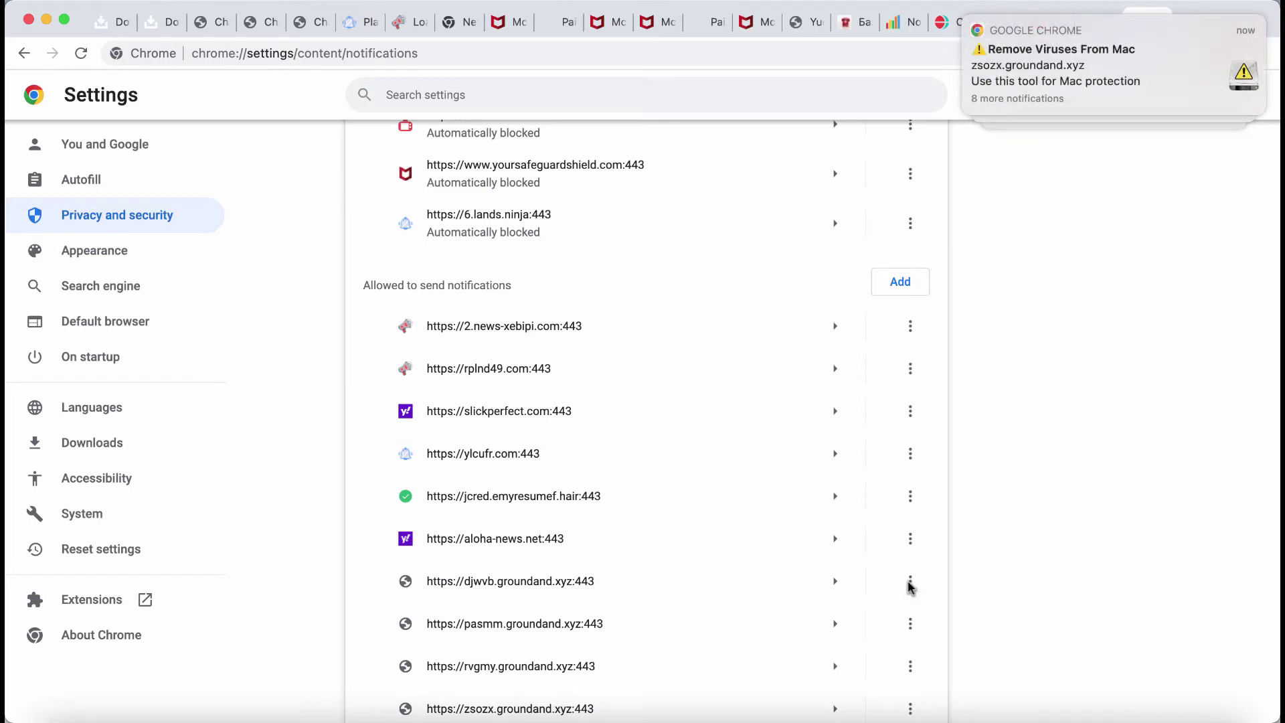
pyautogui.click(911, 581)
pyautogui.click(893, 644)
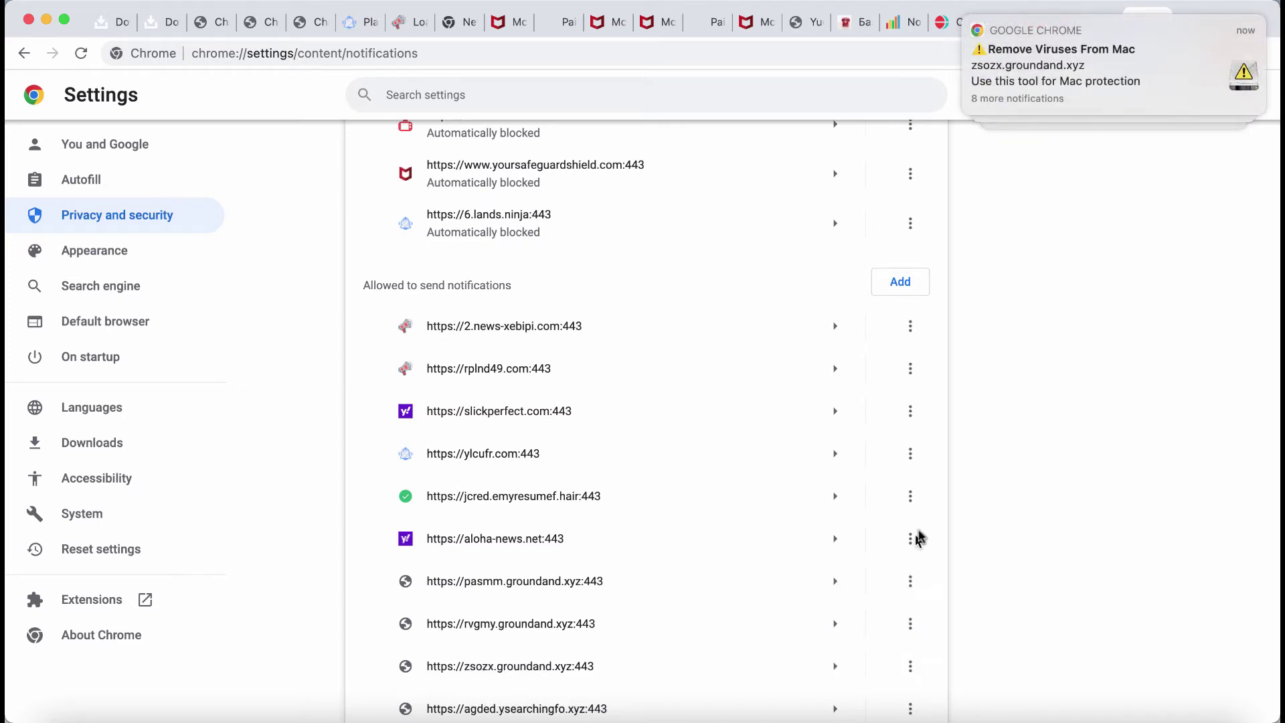
pyautogui.click(911, 581)
pyautogui.click(882, 558)
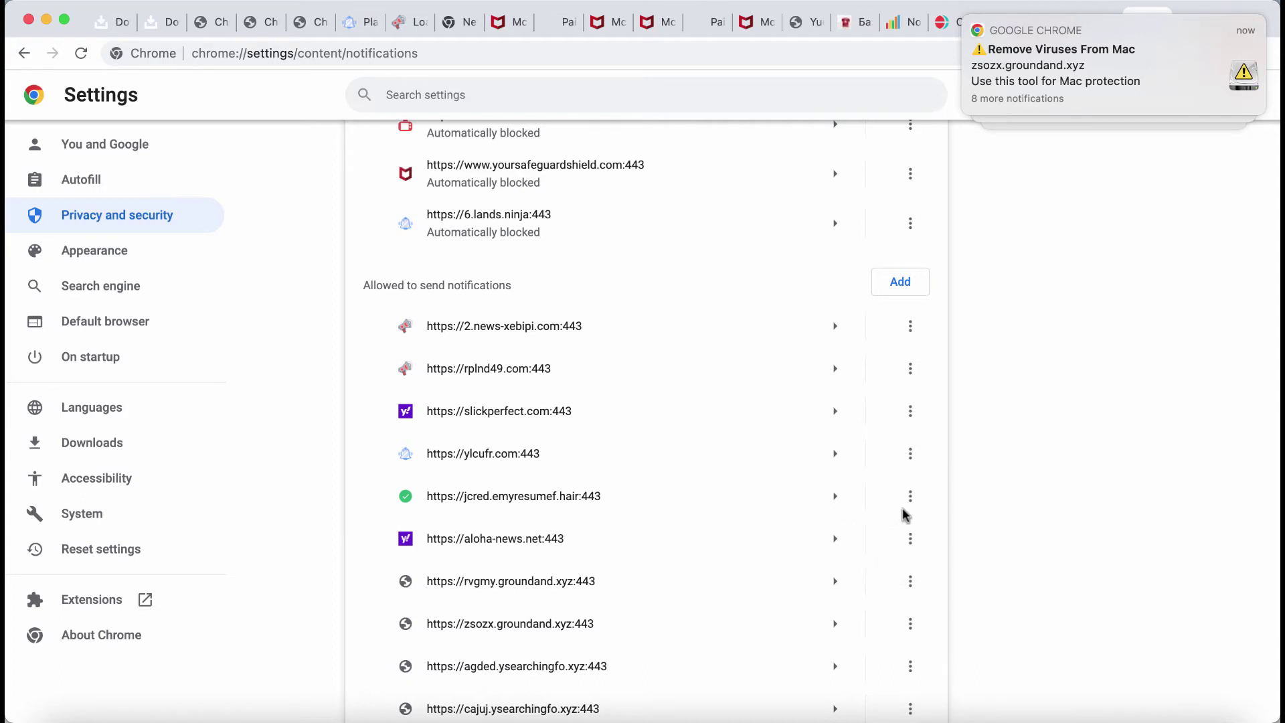
# Remove jnrmt.ysearchingfo.xyz from the sites allowed to send notifications
pyautogui.scroll(-3, 875, 611)
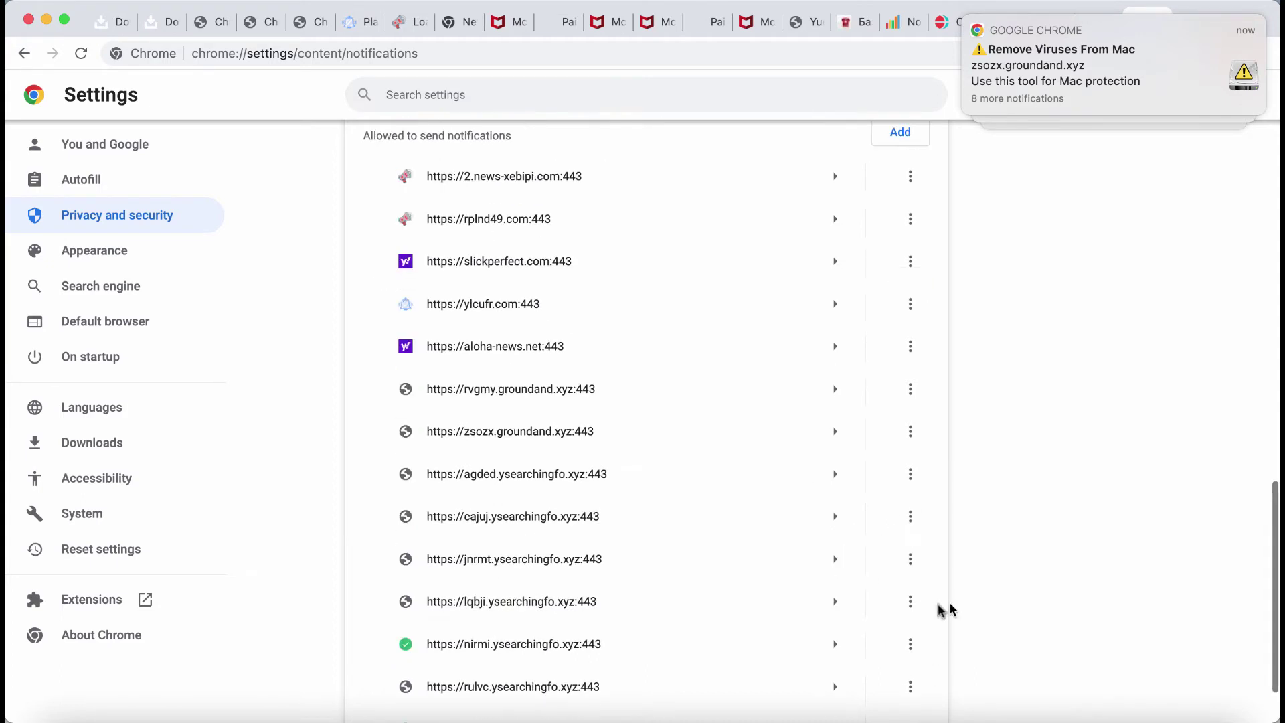
pyautogui.click(910, 559)
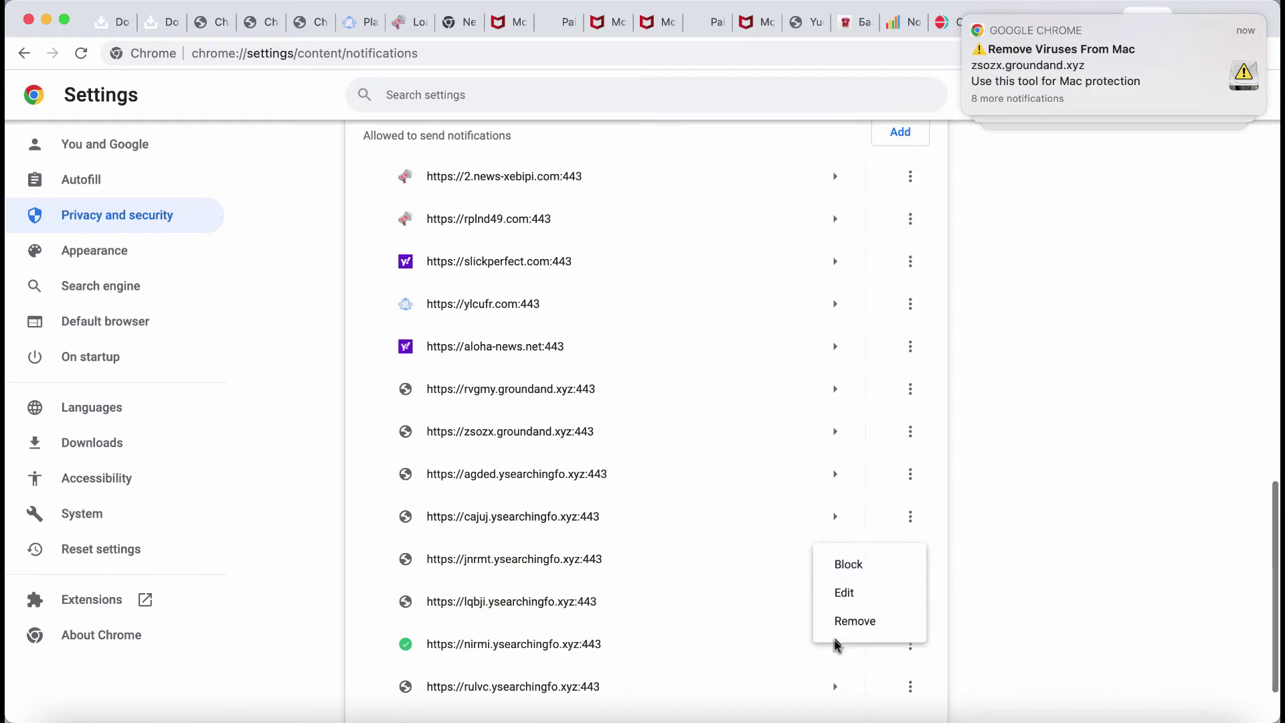
pyautogui.click(848, 634)
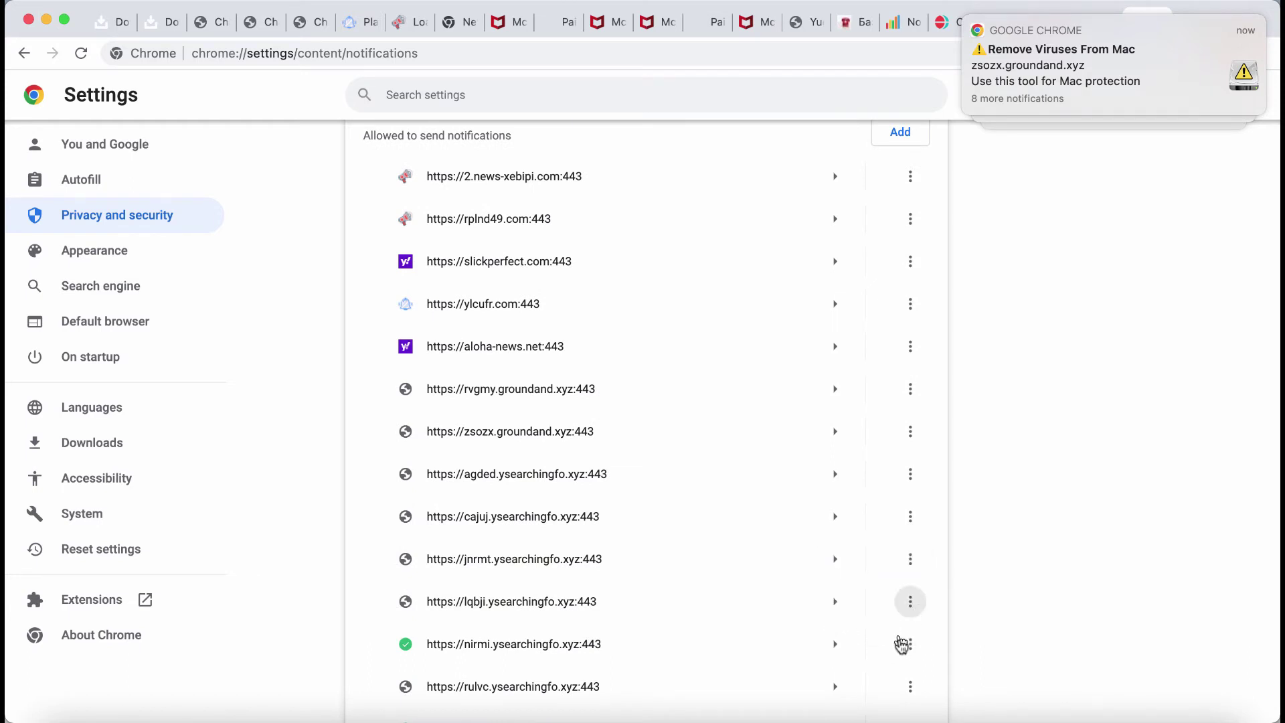
pyautogui.click(897, 669)
pyautogui.click(893, 665)
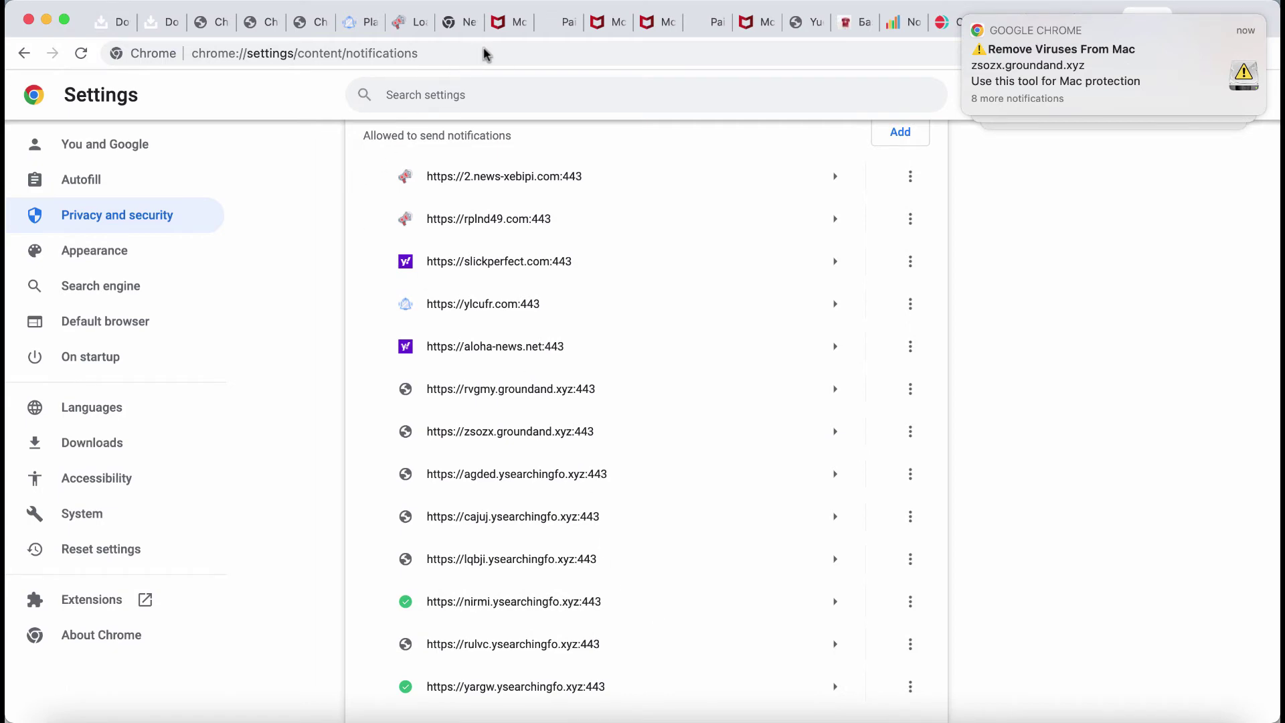
# Load combocleaner.com from the address bar and launch the Combo Cleaner app from the Dock
pyautogui.click(505, 51)
pyautogui.write('c')
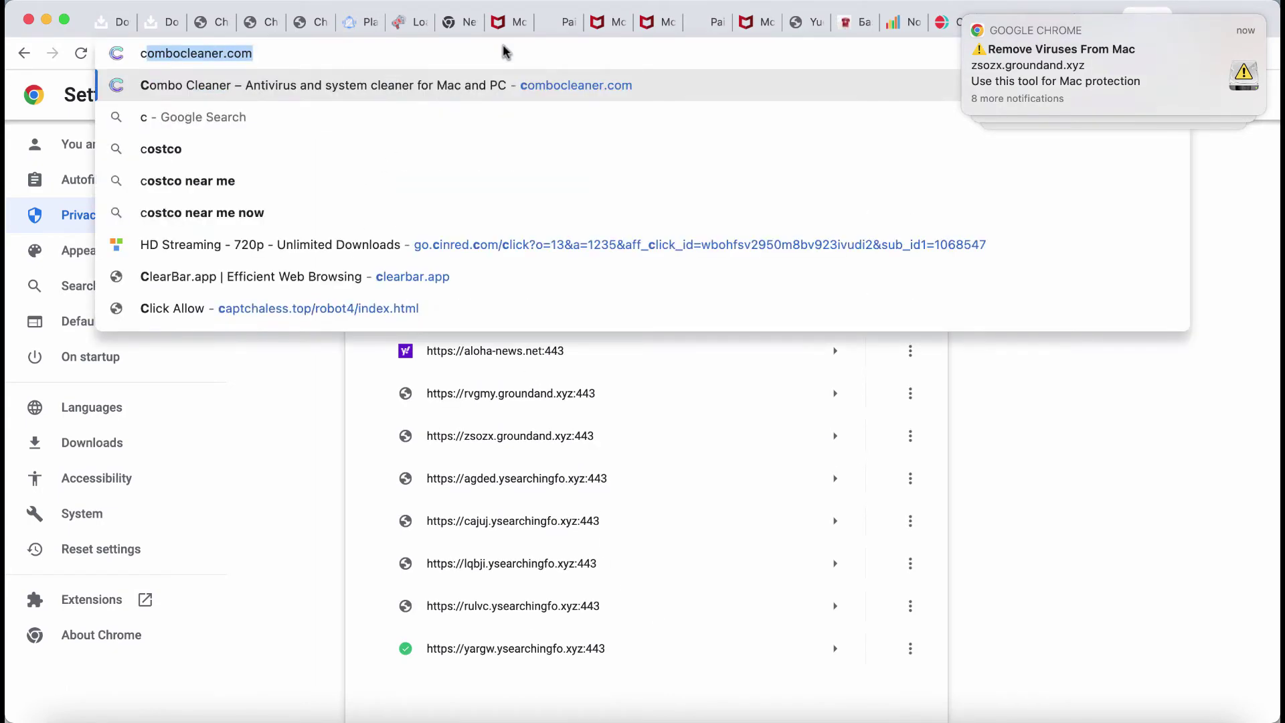
pyautogui.press('Return')
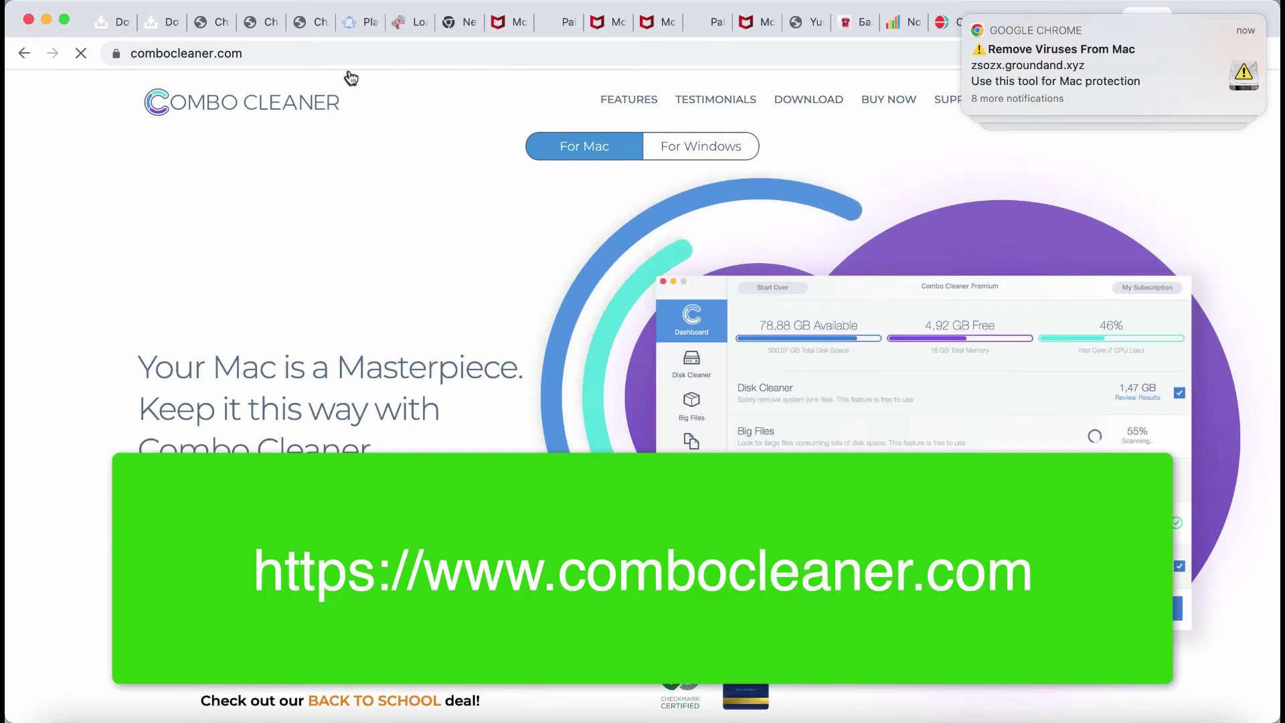
pyautogui.click(262, 60)
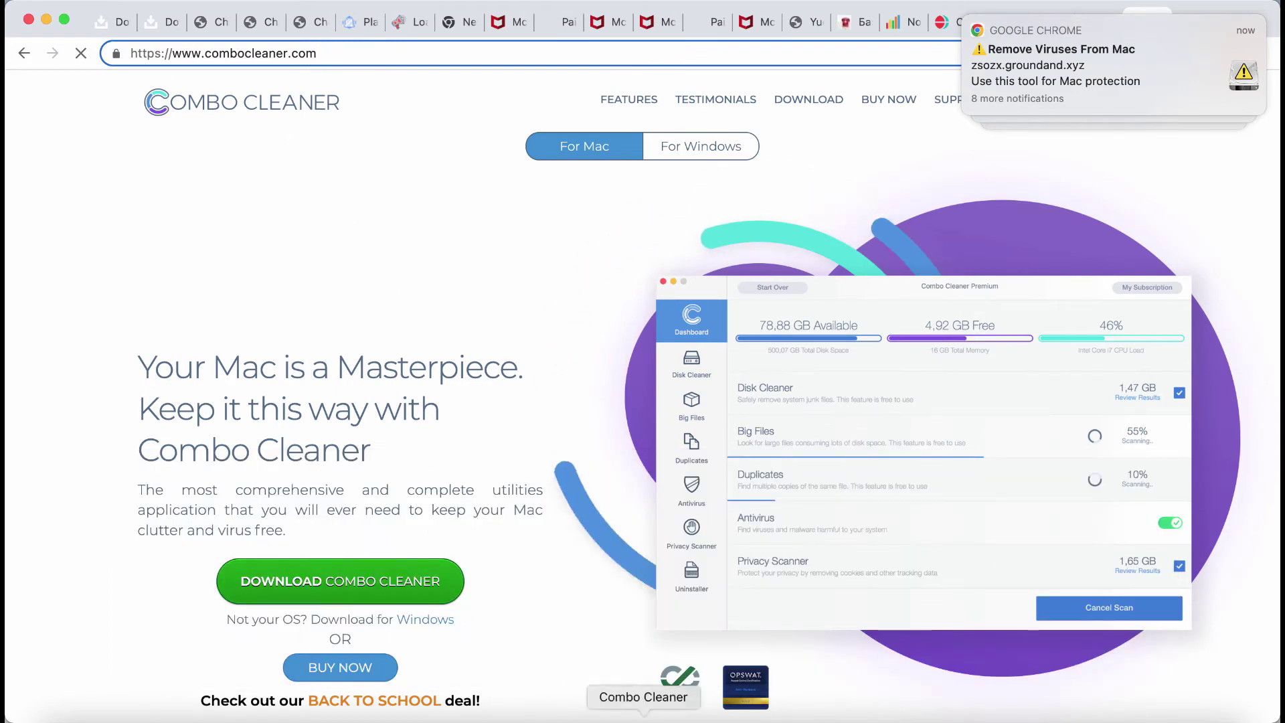
pyautogui.click(643, 718)
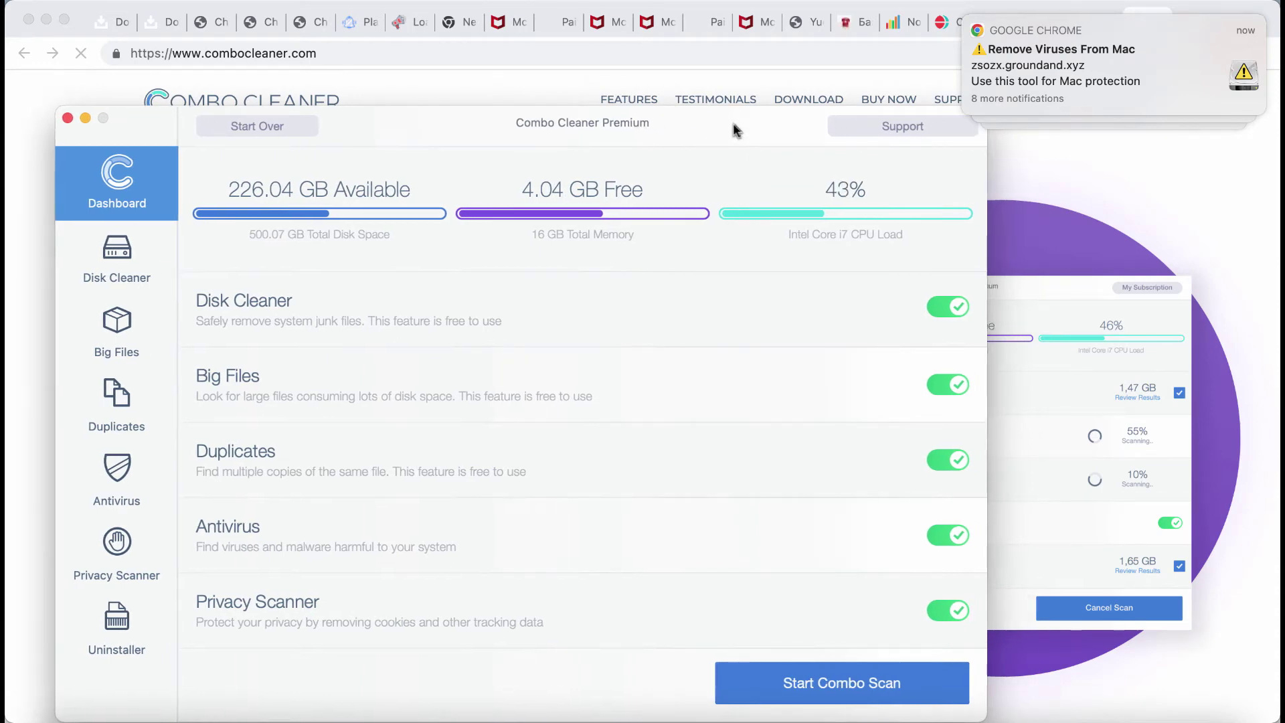
# Start the Combo Scan from the Dashboard and nudge the app window up and left while it runs
pyautogui.click(813, 686)
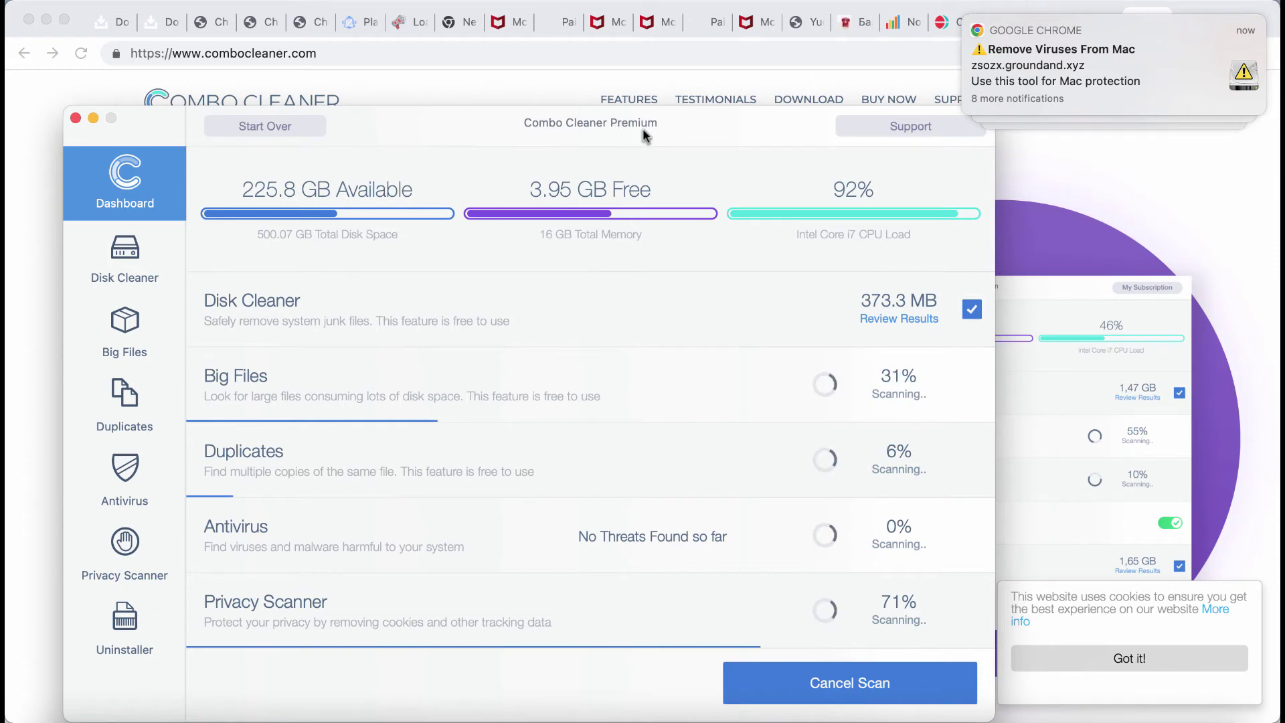
pyautogui.moveTo(659, 129)
pyautogui.mouseDown()
pyautogui.moveTo(636, 123)
pyautogui.moveTo(652, 121)
pyautogui.mouseUp()
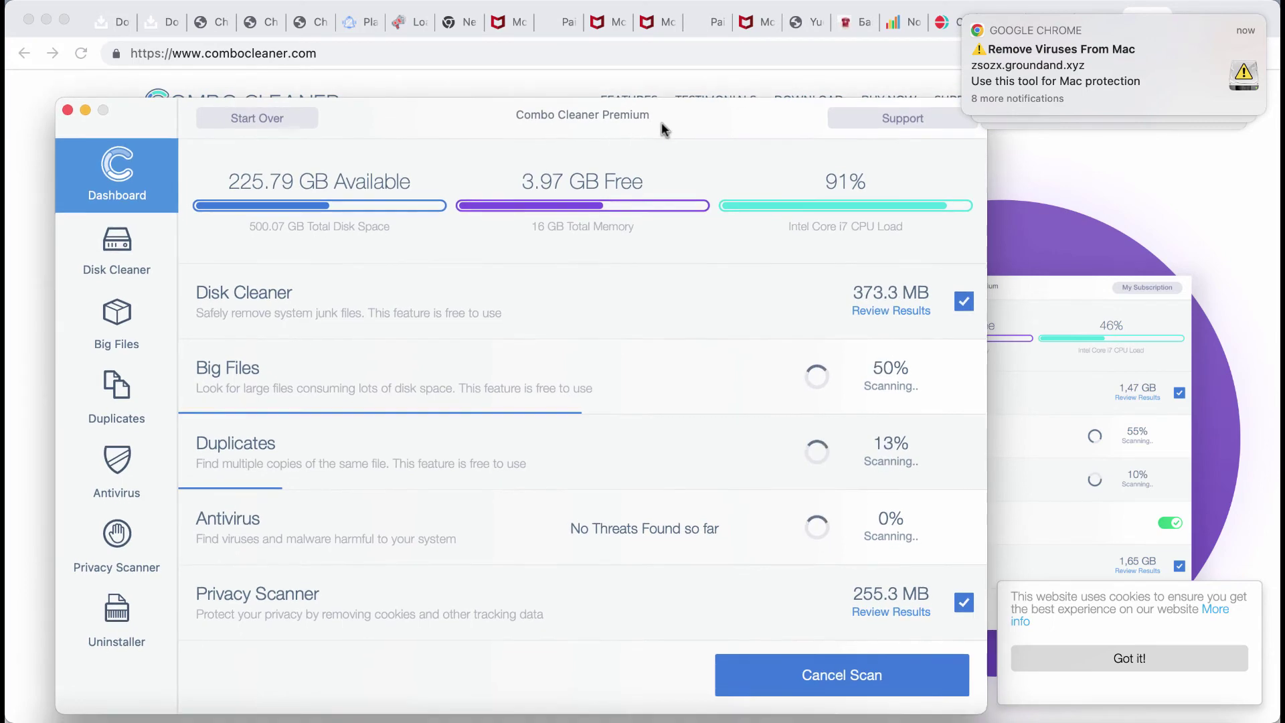
pyautogui.moveTo(662, 127); pyautogui.dragTo(649, 114)
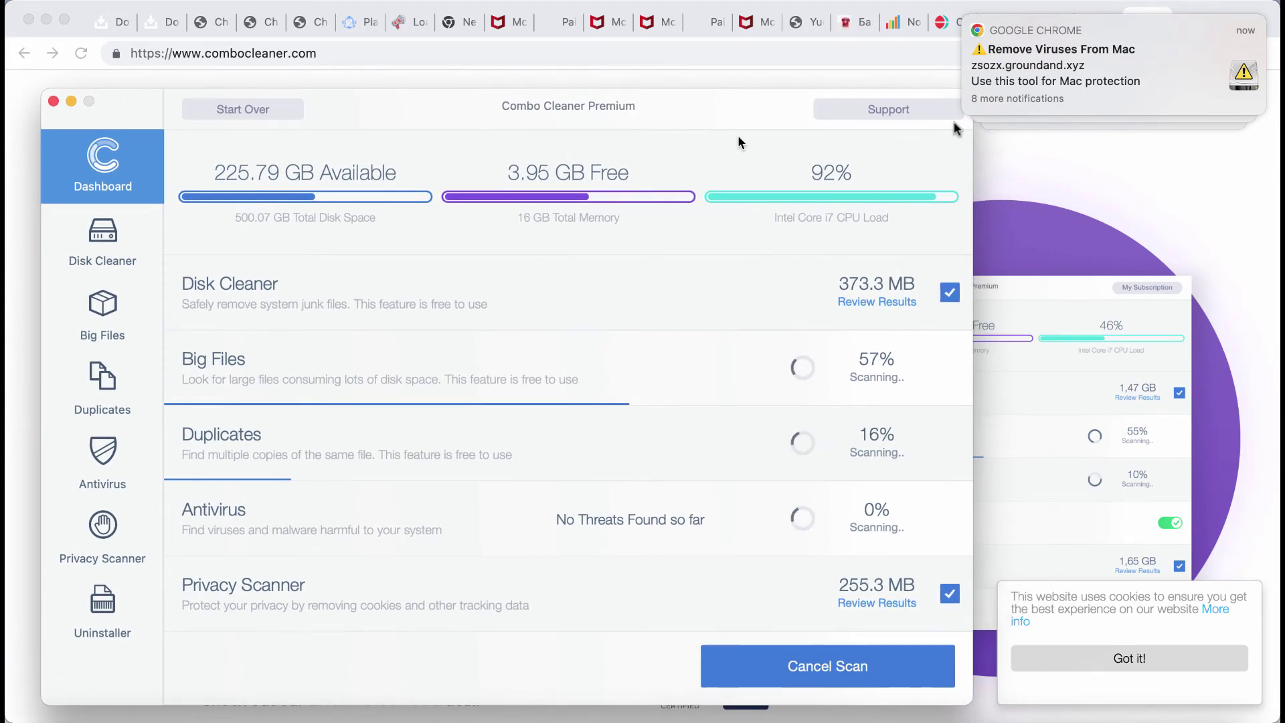
pyautogui.moveTo(1069, 99)
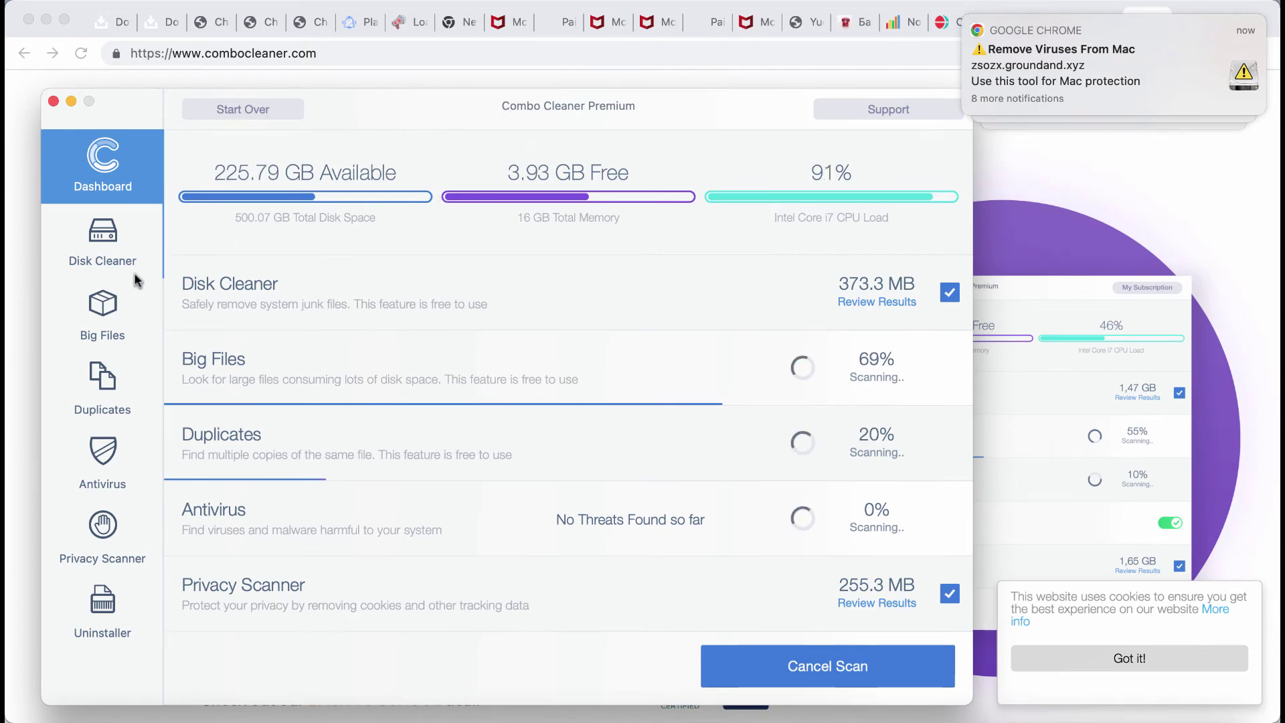
# Check the Disk Cleaner, Big Files and Duplicates pages, then go back to the Dashboard
pyautogui.click(111, 245)
pyautogui.click(114, 324)
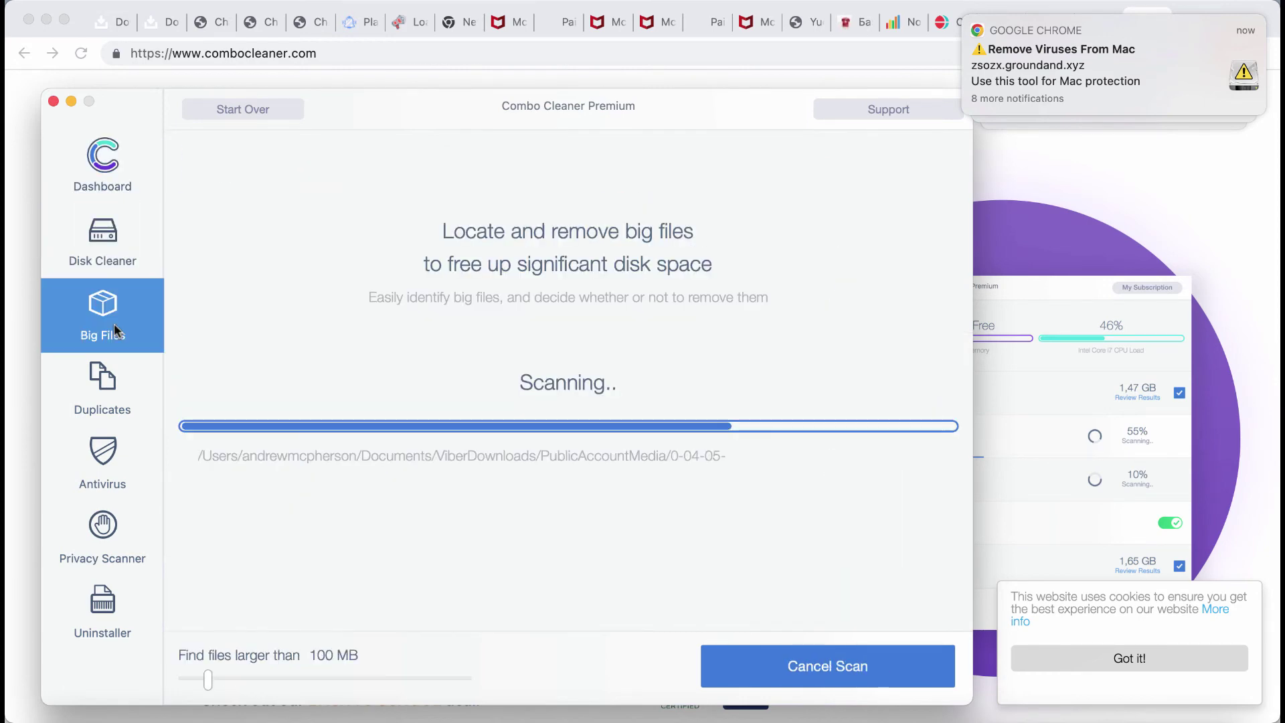
pyautogui.click(108, 411)
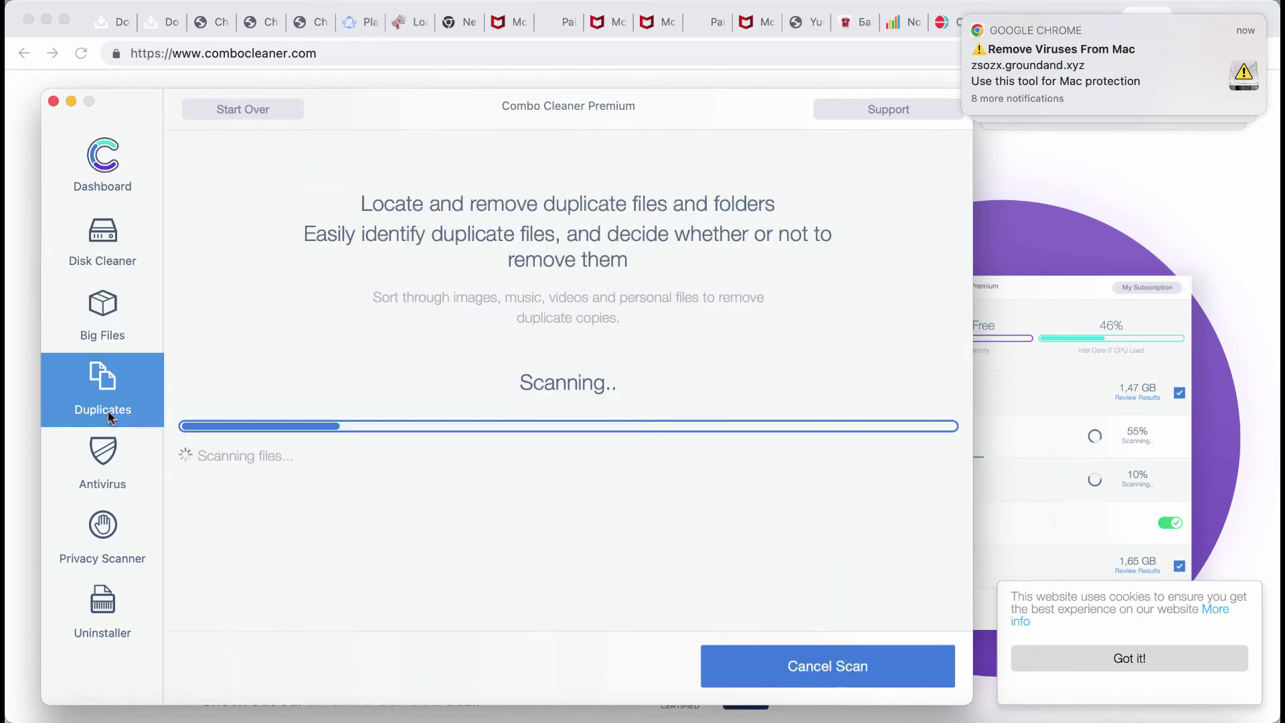
pyautogui.click(107, 167)
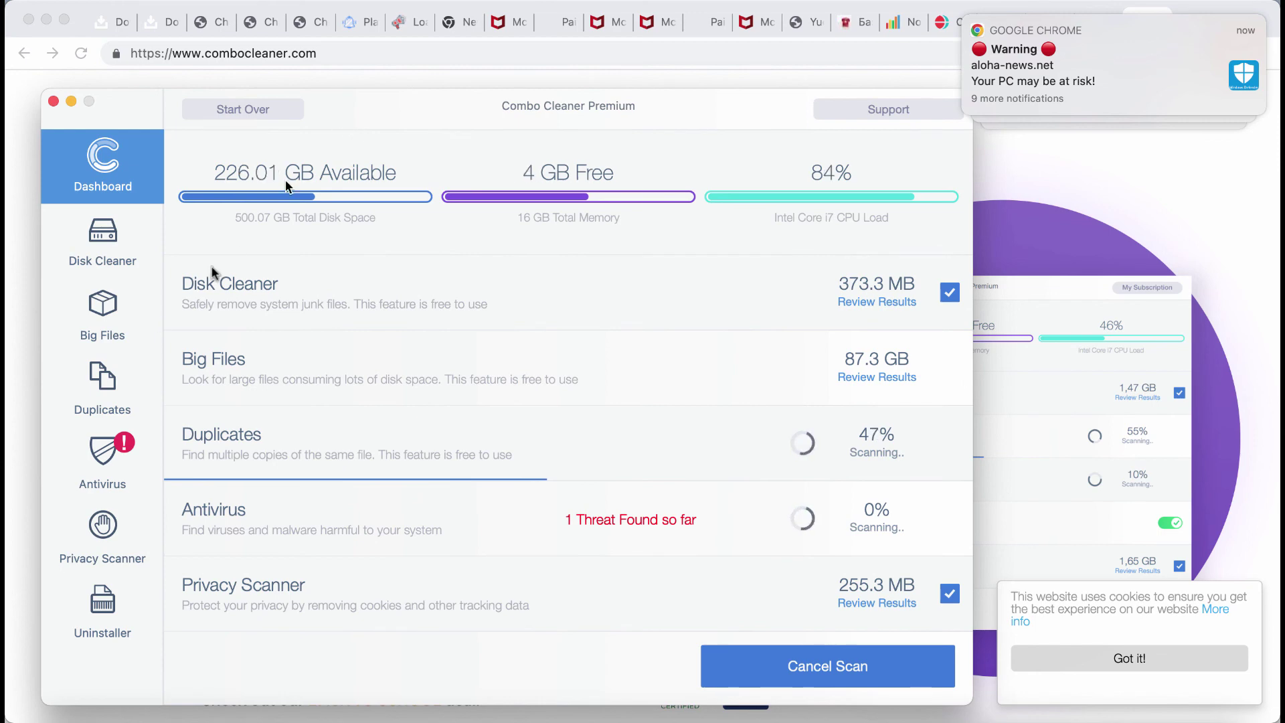
# Cancel the Antivirus quick scan to list infected 1.zip and Install-7.dmg, then shift the window right
pyautogui.click(86, 467)
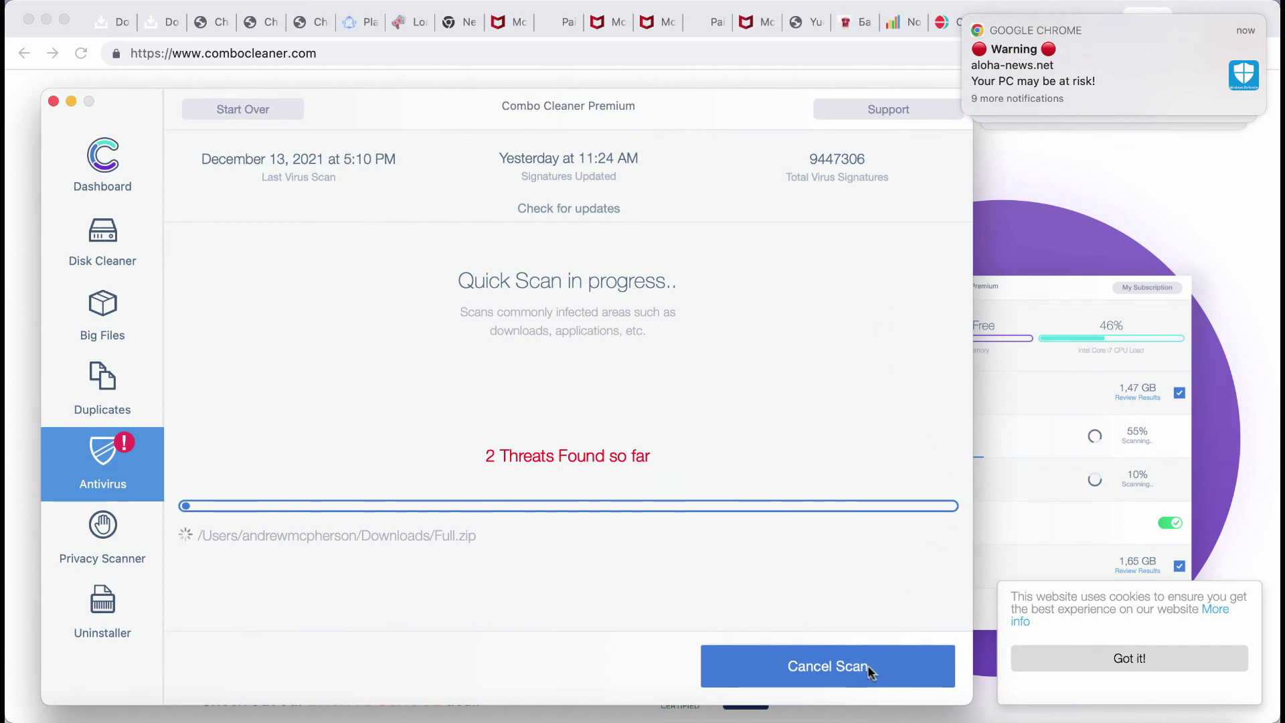
pyautogui.click(818, 666)
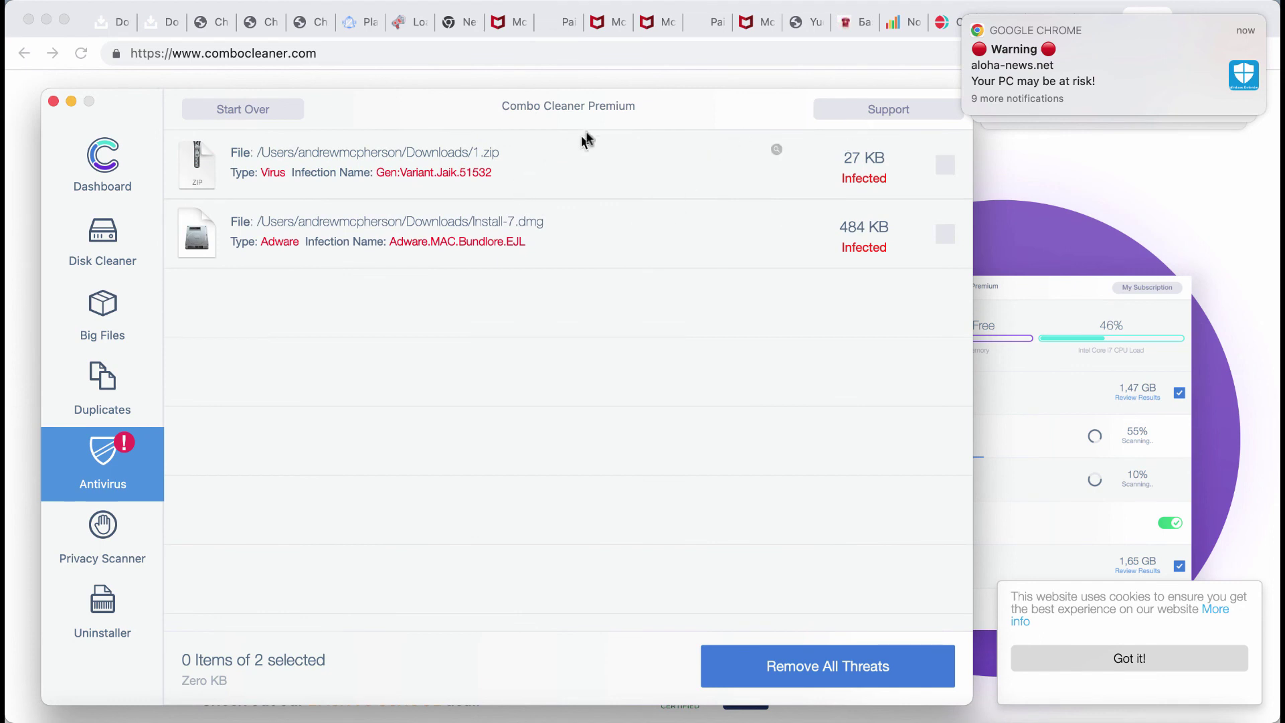
pyautogui.moveTo(600, 122); pyautogui.dragTo(674, 134)
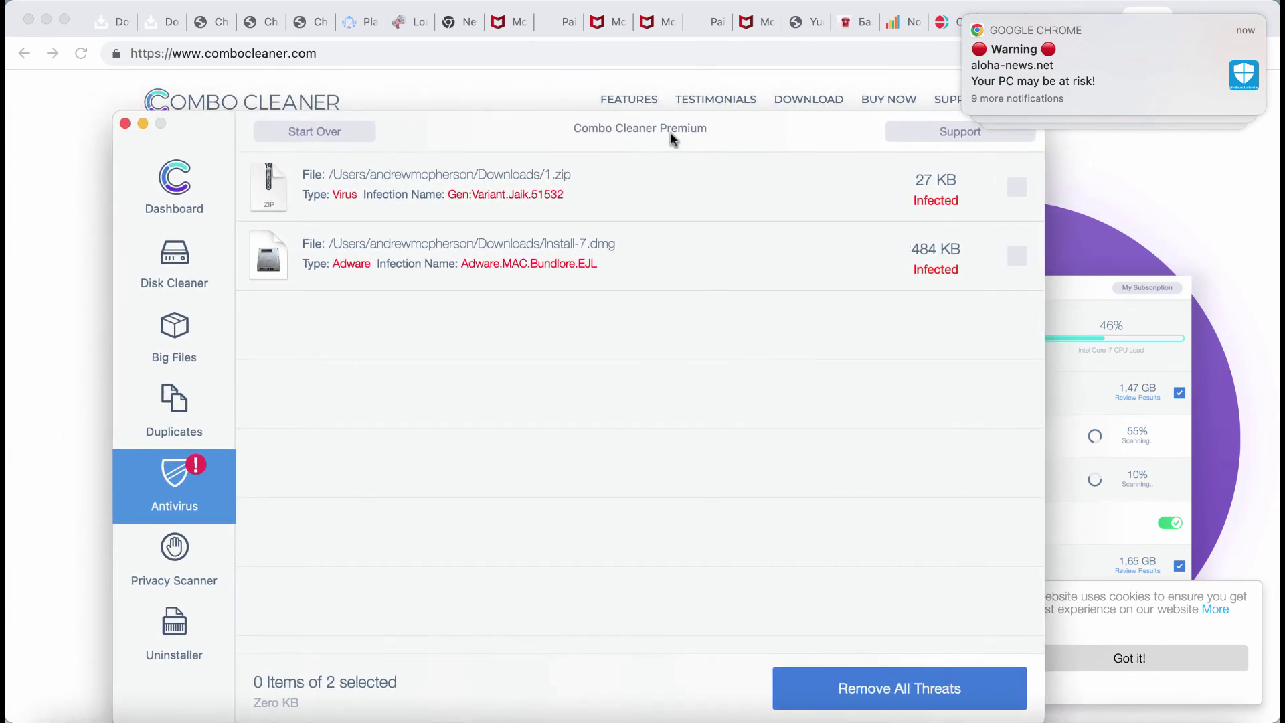